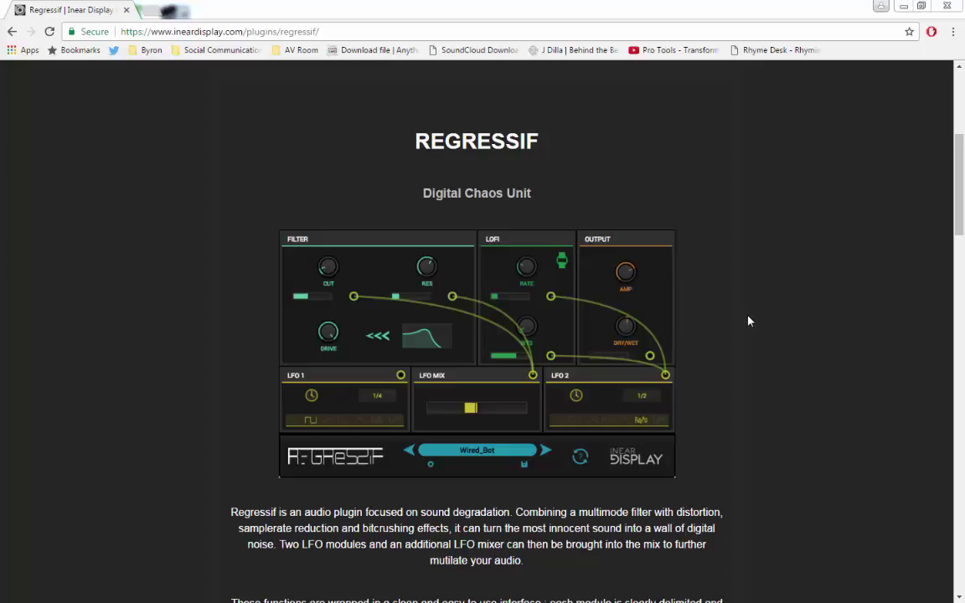
Browse the Regressif Digital Chaos Unit page on Inear Display, then switch to Ableton Live.
left_click_drag(961, 194, 961, 132)
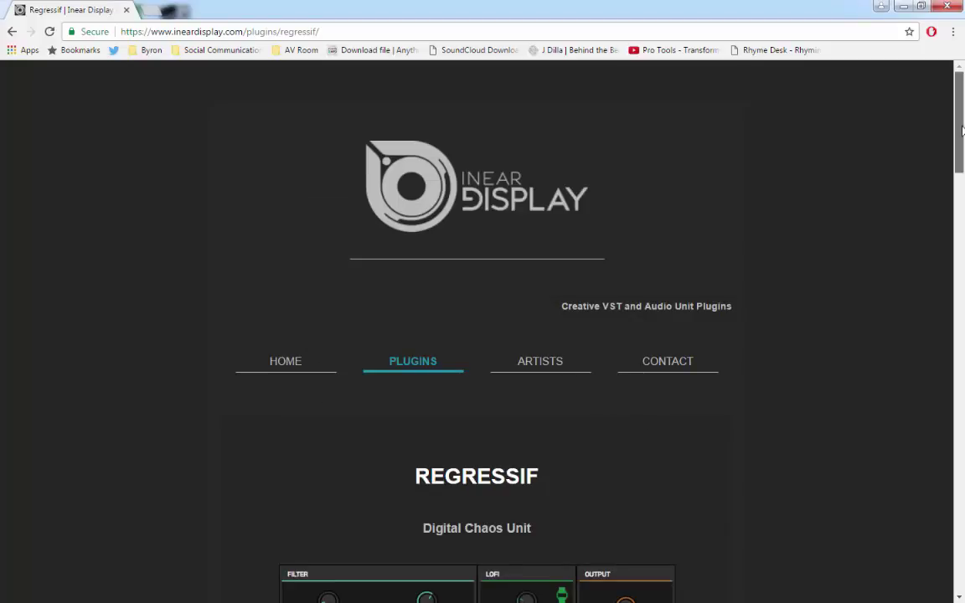
scroll(963, 192, "down", 3)
scroll(964, 222, "up", 1)
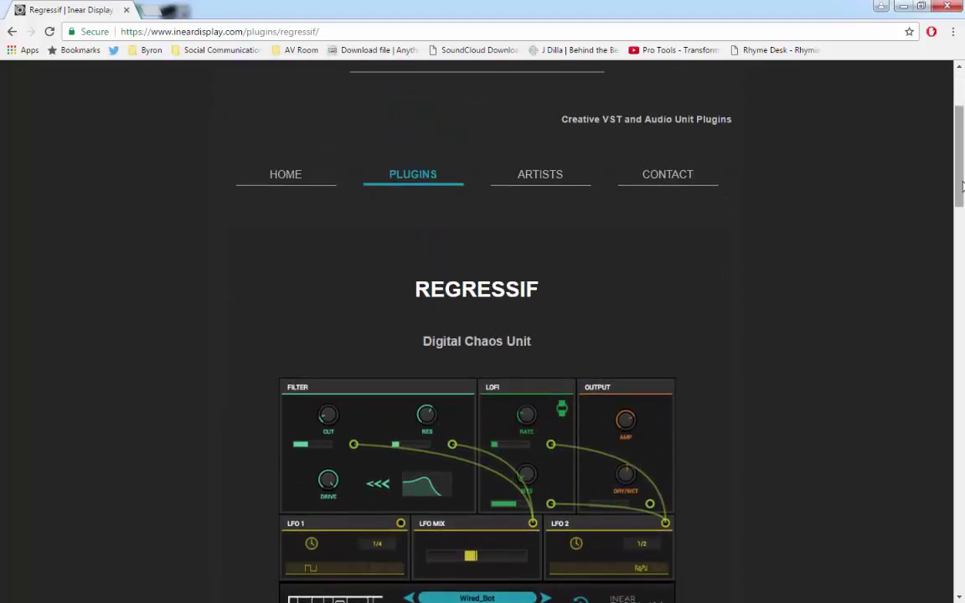
key("alt+Tab")
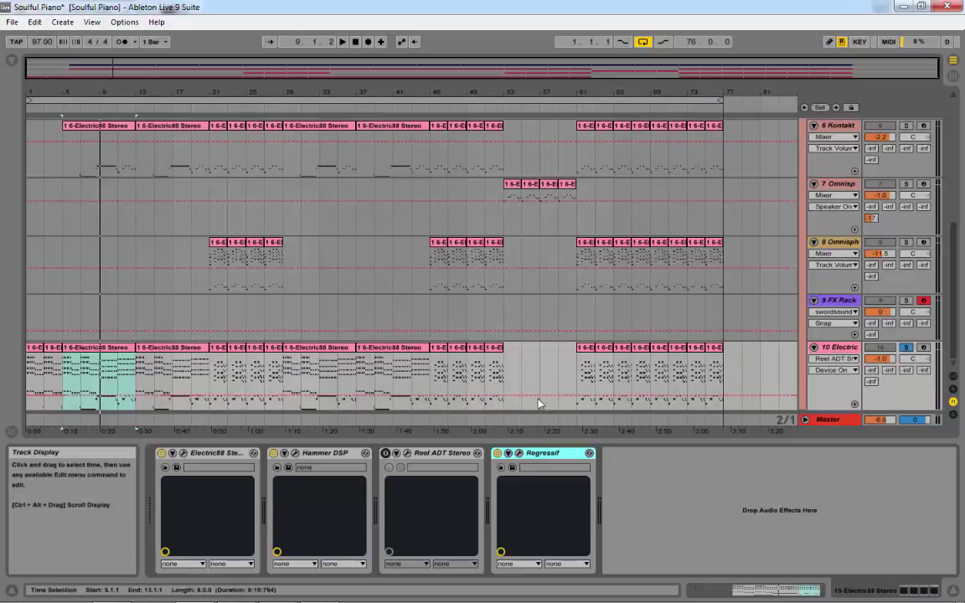
Bypass Regressif, play the dry piano from bar 21, stop, and set the start to bar 13.
left_click(498, 453)
key("space")
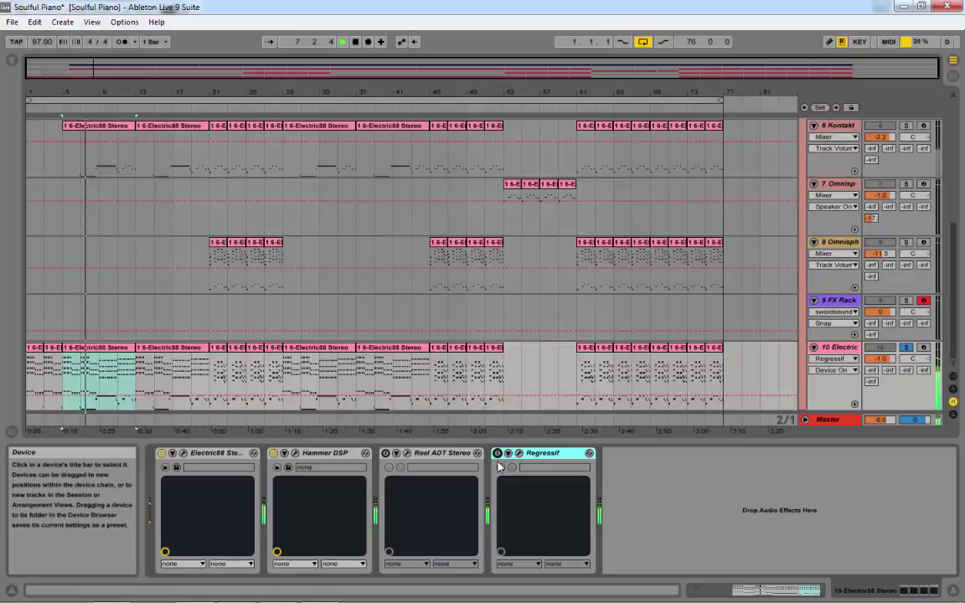
left_click(213, 377)
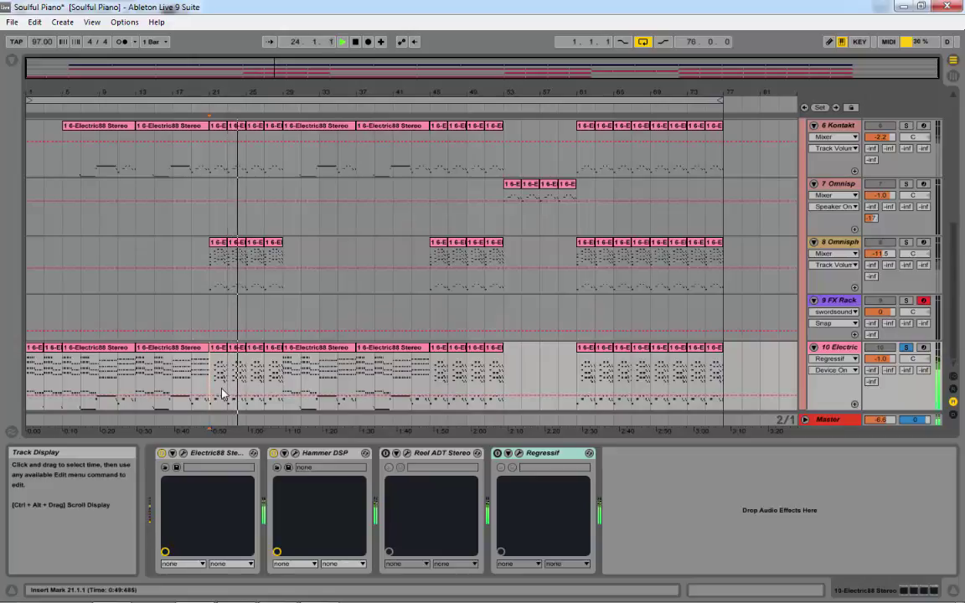
key("space")
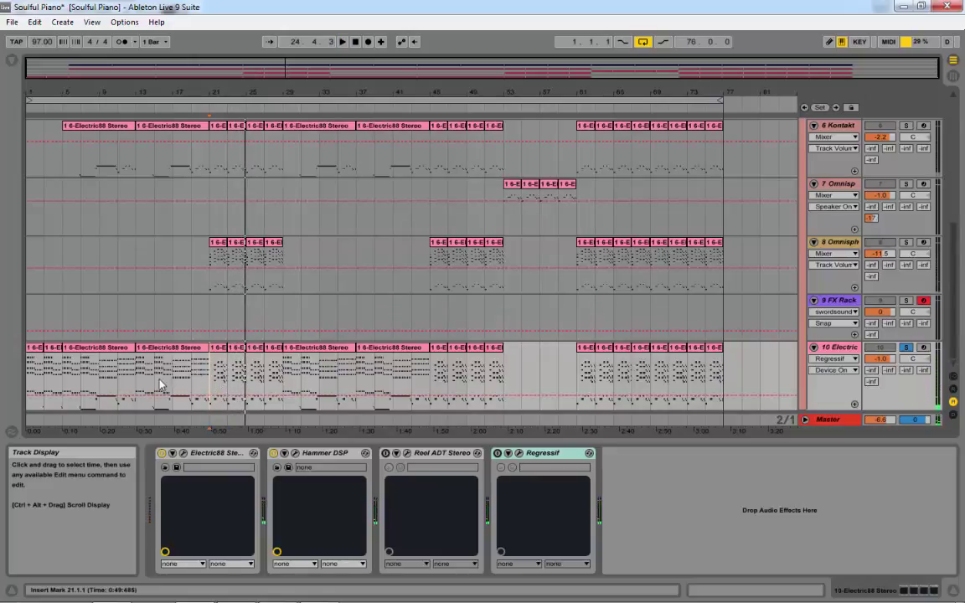
left_click(135, 388)
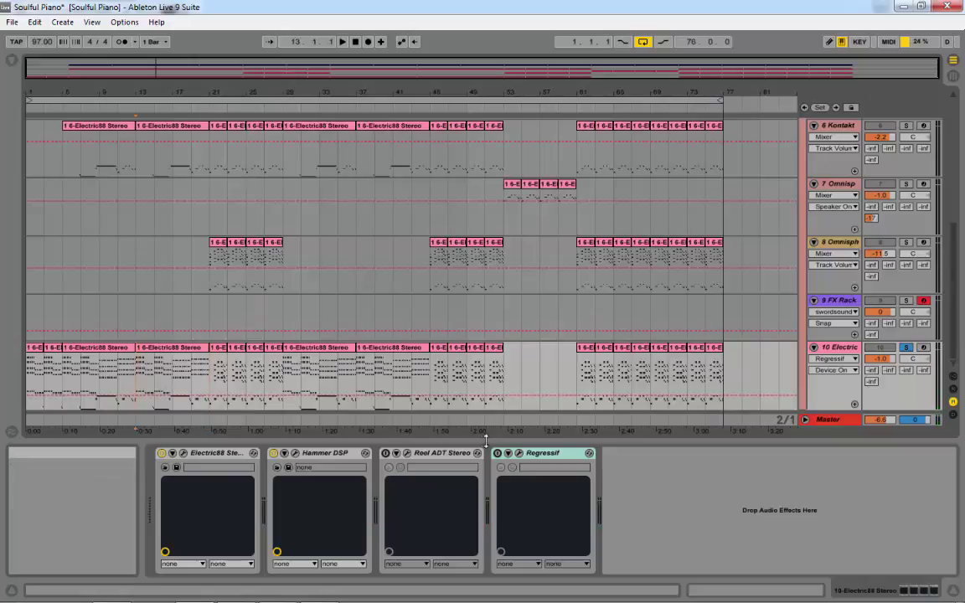
Open and reposition the Regressif window, initialize its parameters, and switch the device back on.
left_click(520, 453)
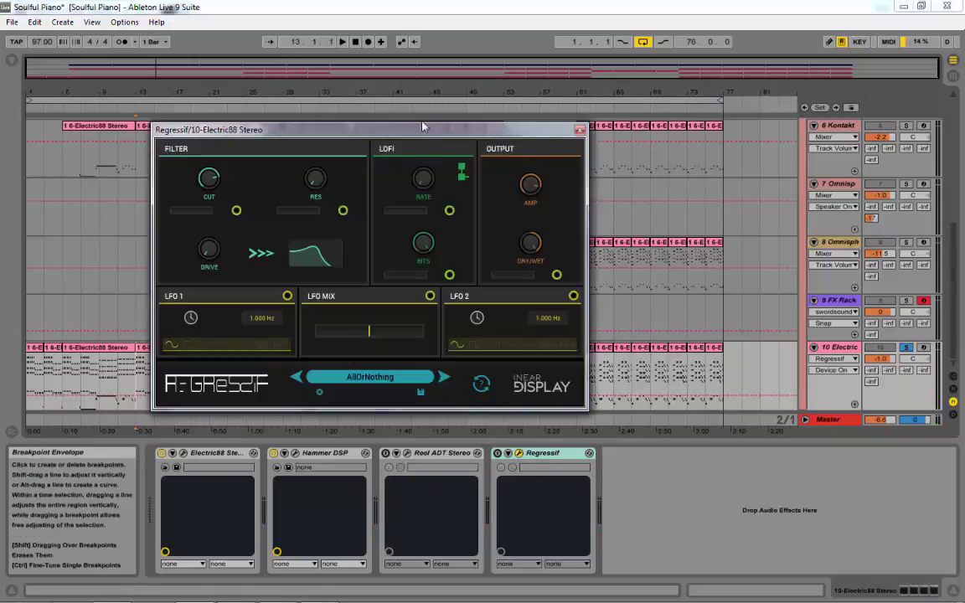
left_click_drag(419, 136, 609, 118)
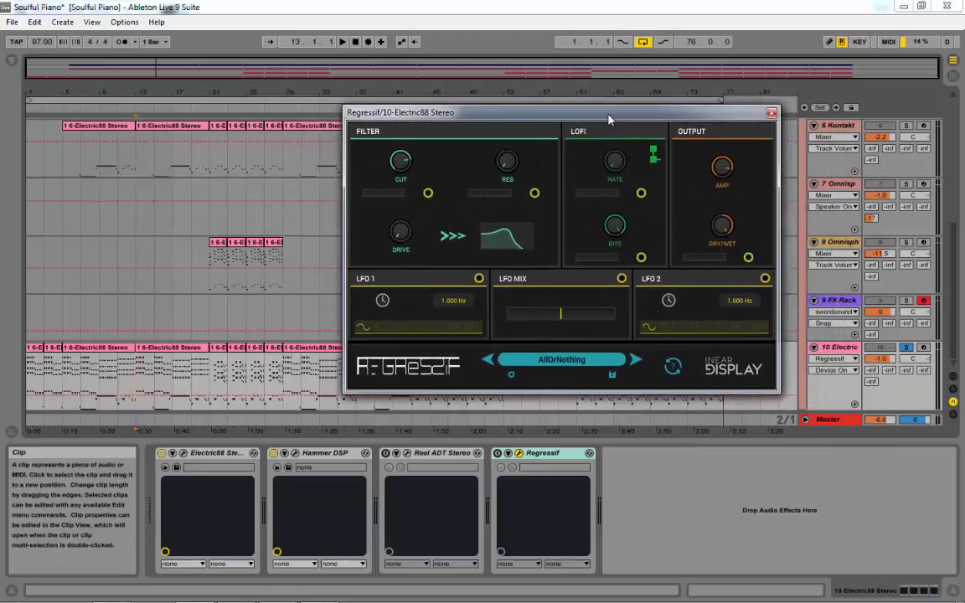
left_click(511, 375)
left_click(530, 389)
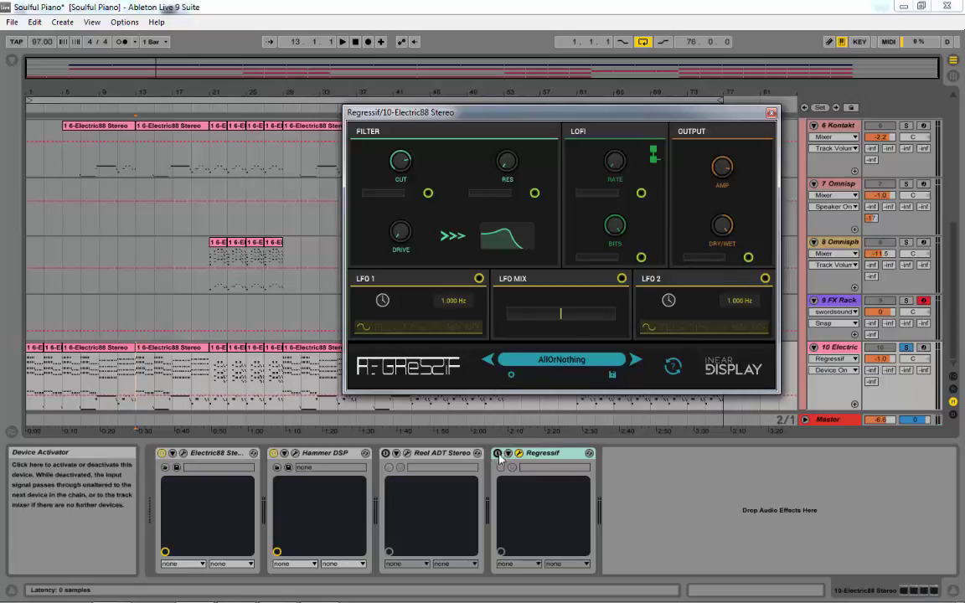
left_click(537, 455)
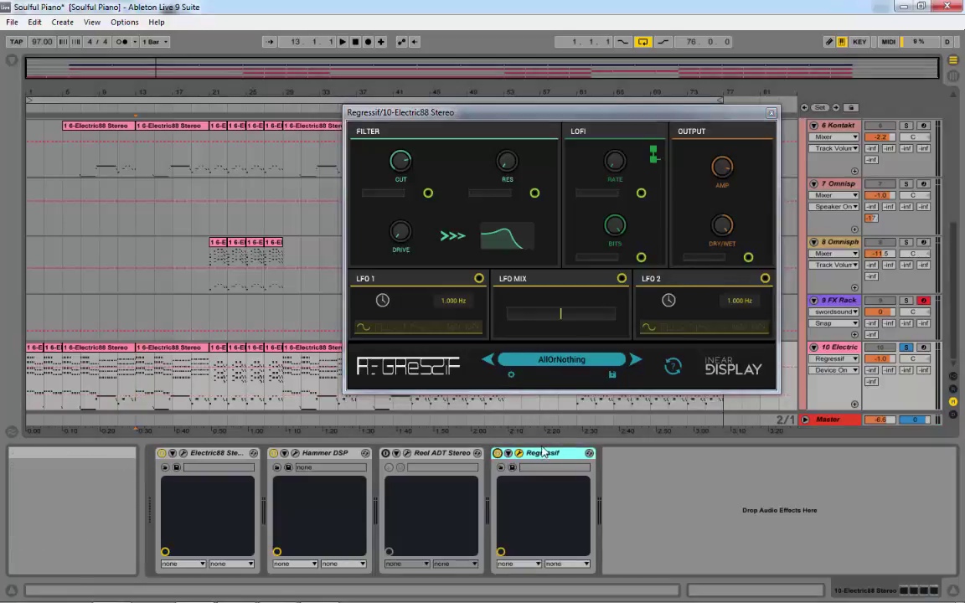
Play the electric piano from bar 13 through the reset Regressif, then restart playback.
key("space")
key("space")
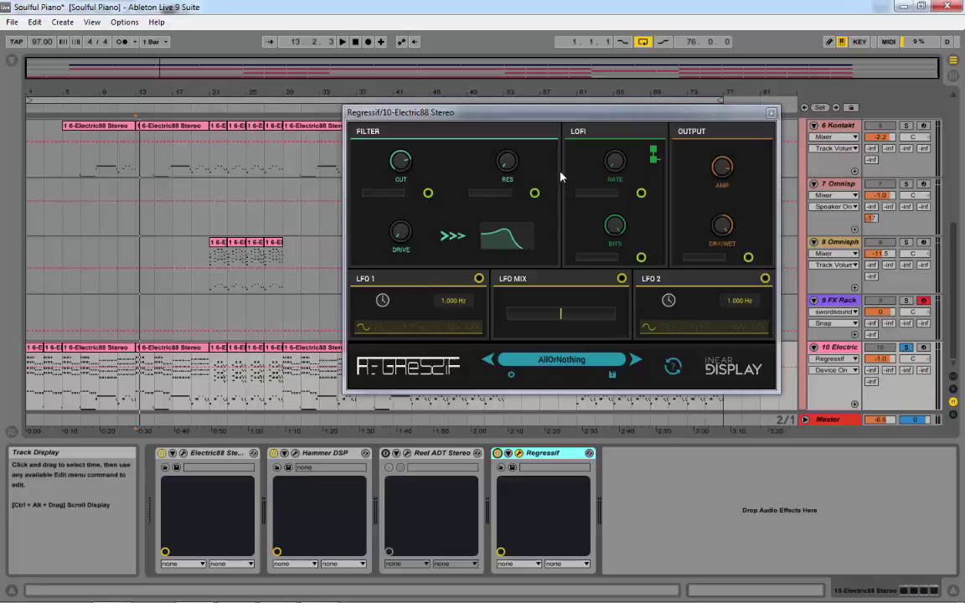
key("space")
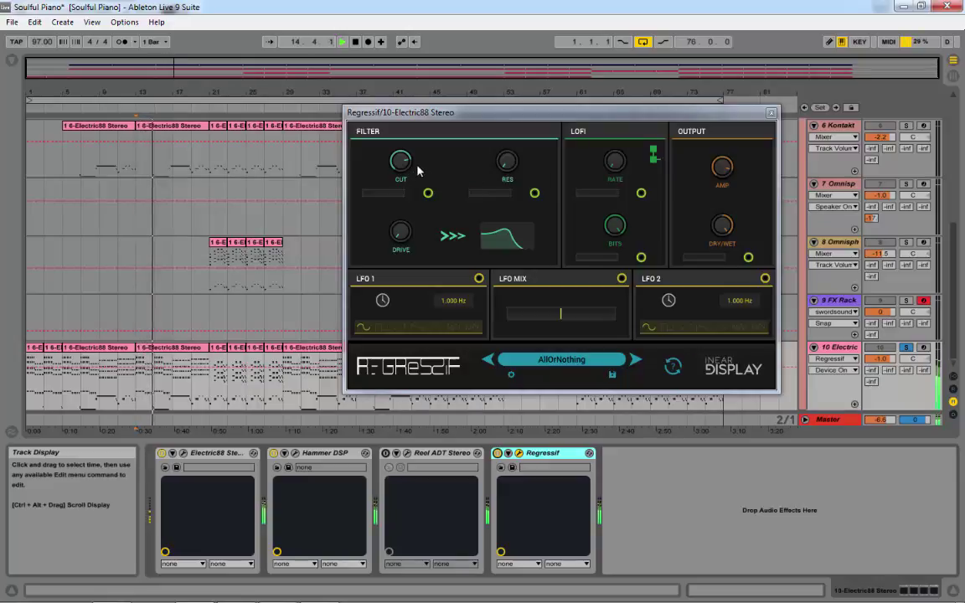
Turn Regressif's filter CUT knob down while the piano plays.
left_click_drag(415, 162, 404, 209)
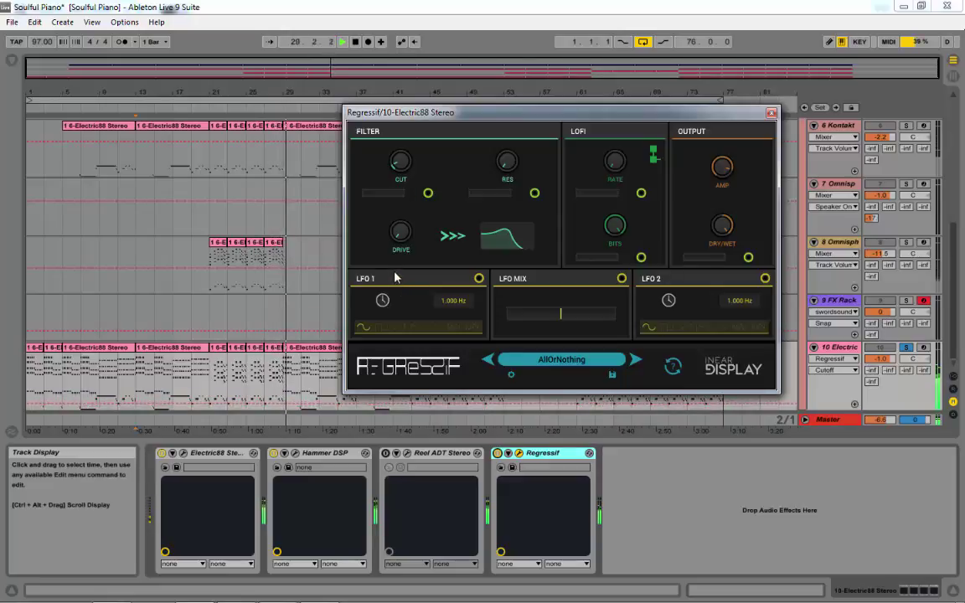
Tweak Regressif's filter resonance and cutoff back and forth, then raise the drive.
left_click_drag(510, 166, 502, 151)
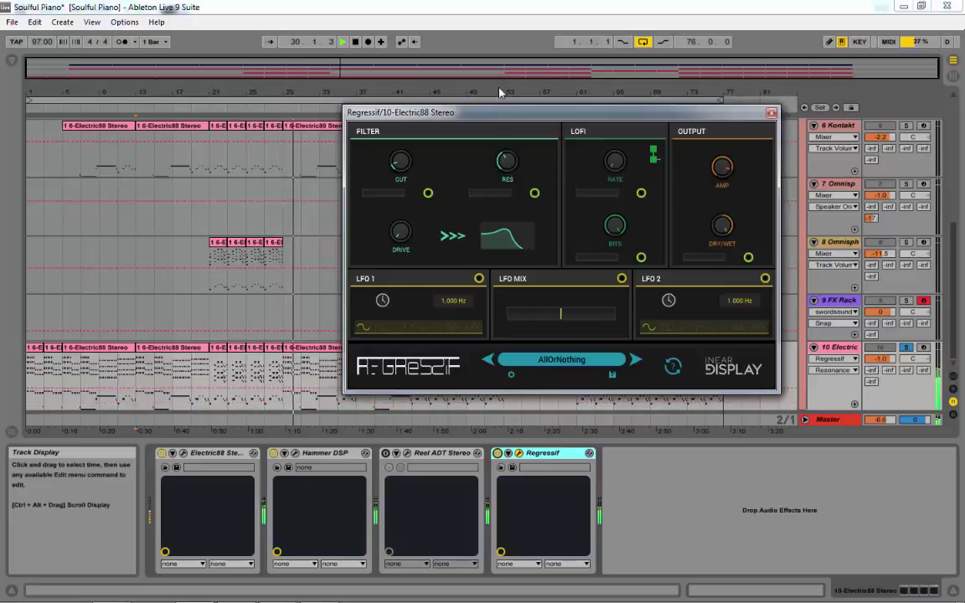
left_click(400, 167)
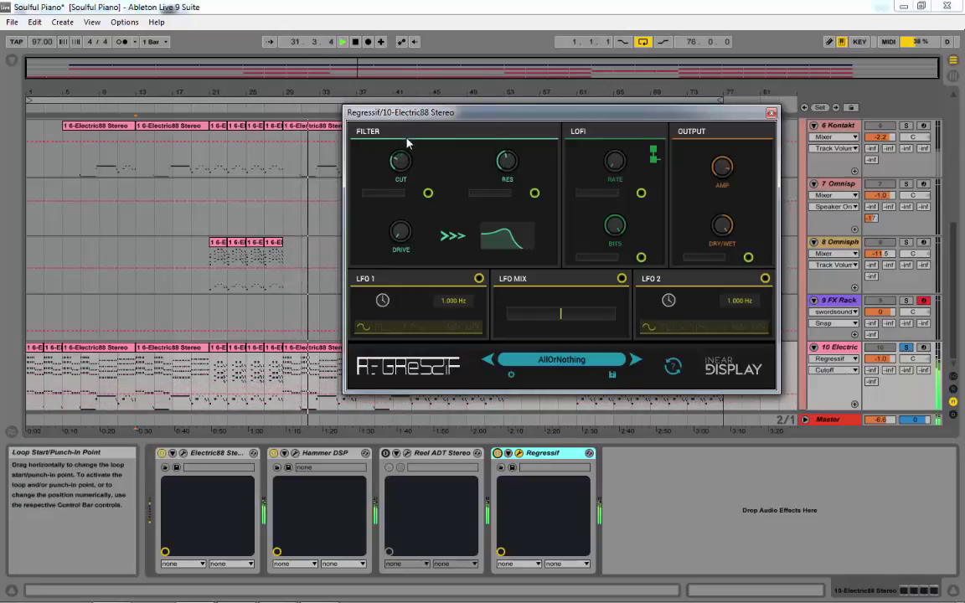
left_click(505, 160)
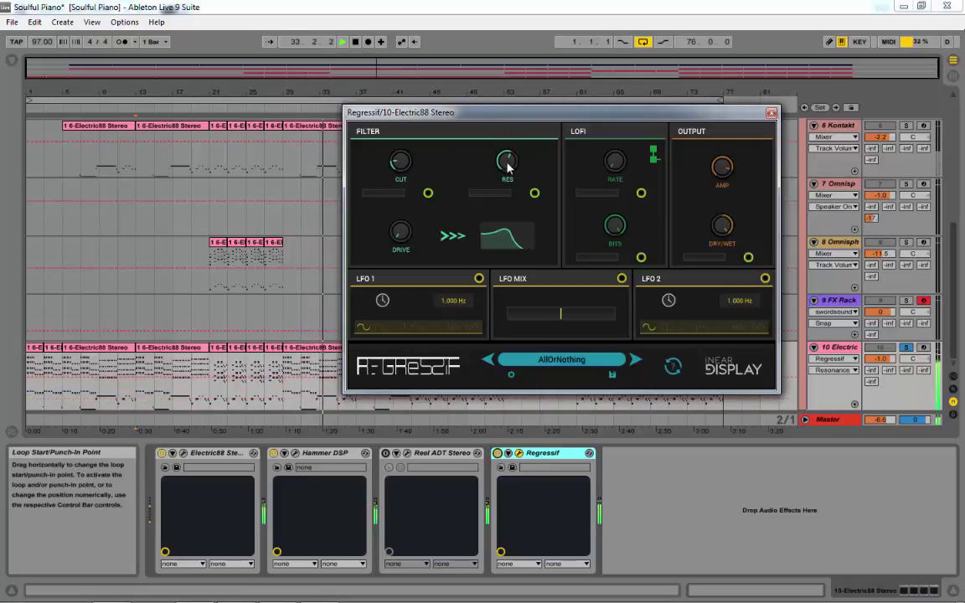
left_click(400, 168)
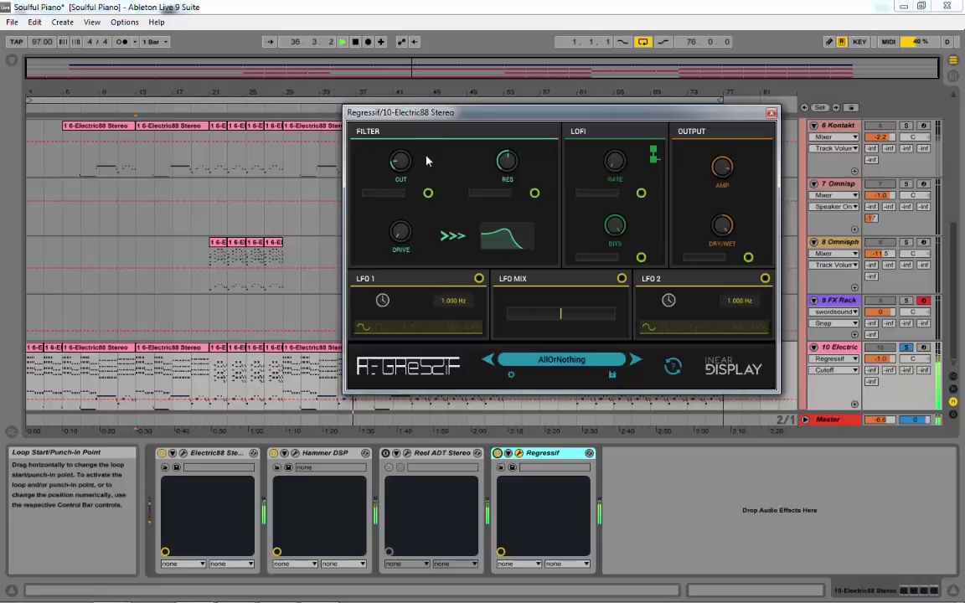
left_click(402, 240)
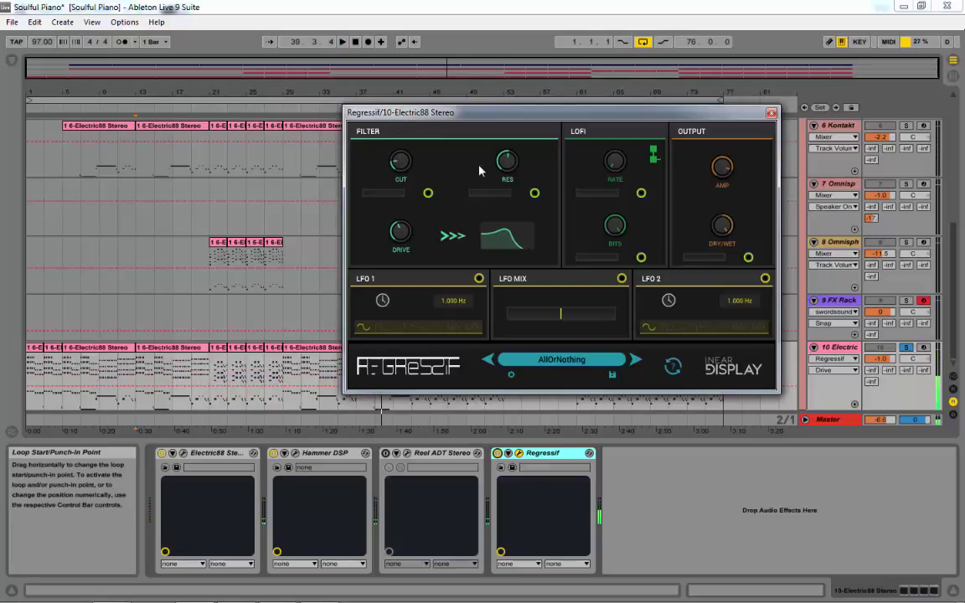
Retouch filter resonance, cutoff and drive while replaying the piano from bar 13.
left_click(509, 171)
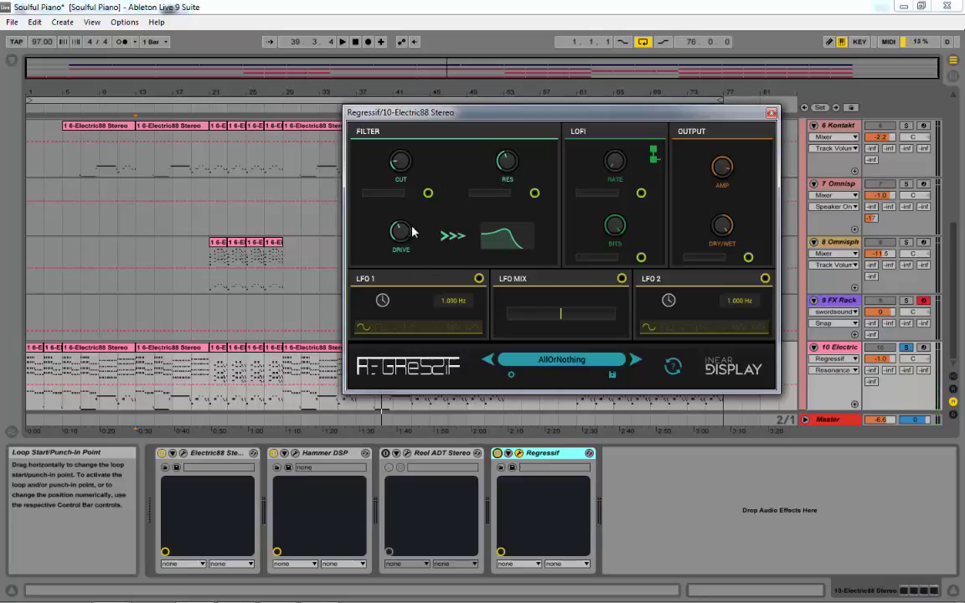
left_click(401, 162)
key("space")
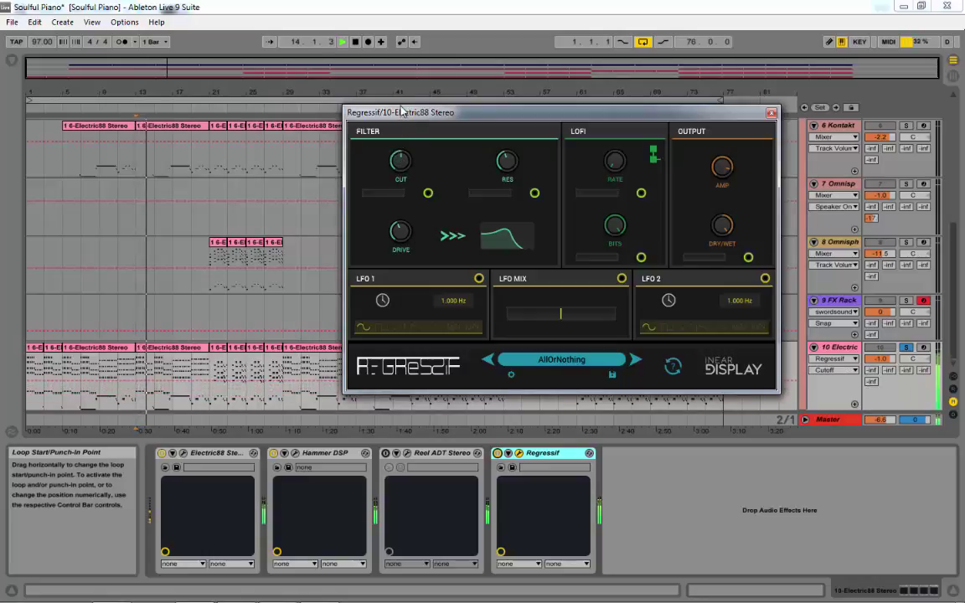
left_click(400, 232)
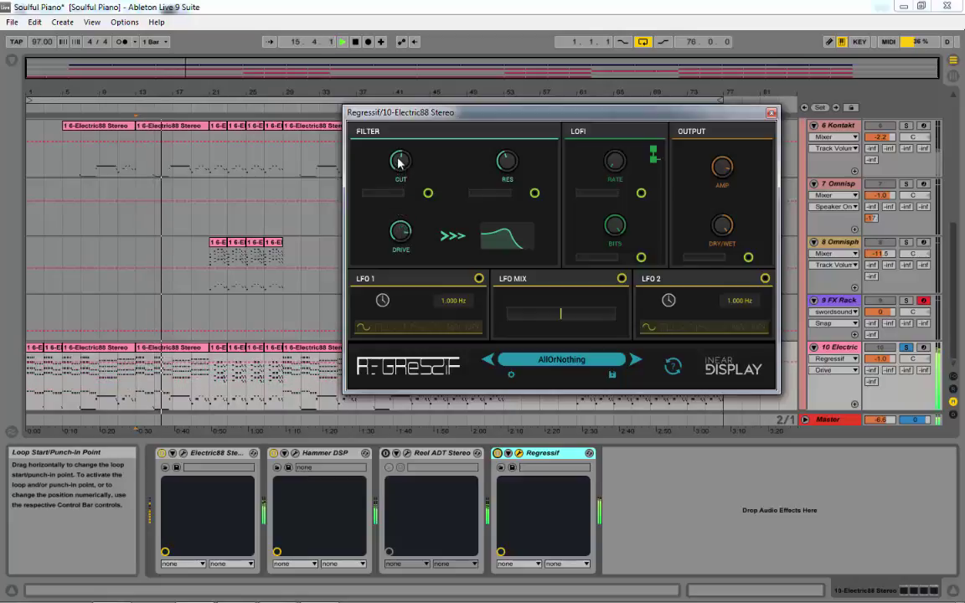
left_click(401, 172)
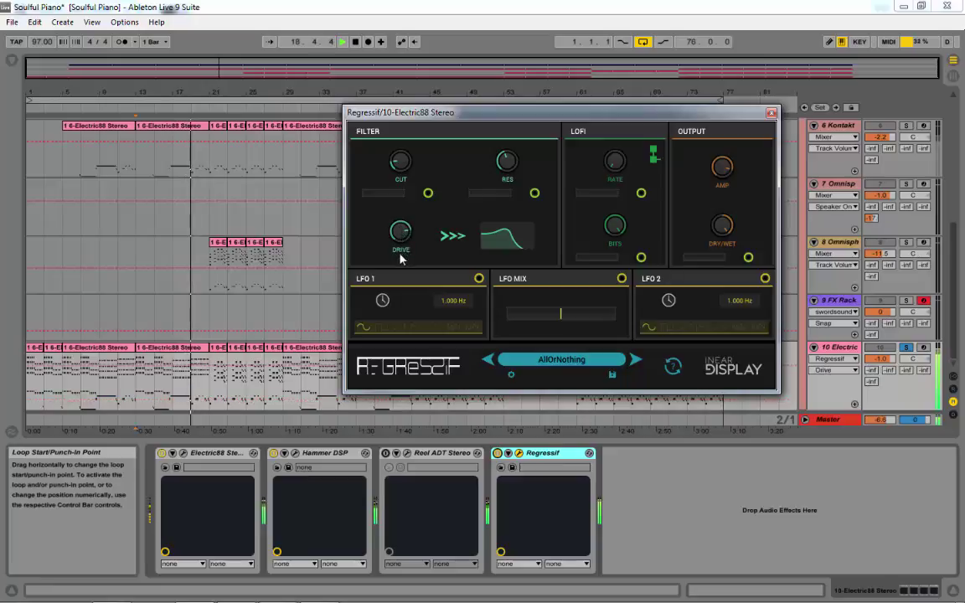
left_click(398, 226)
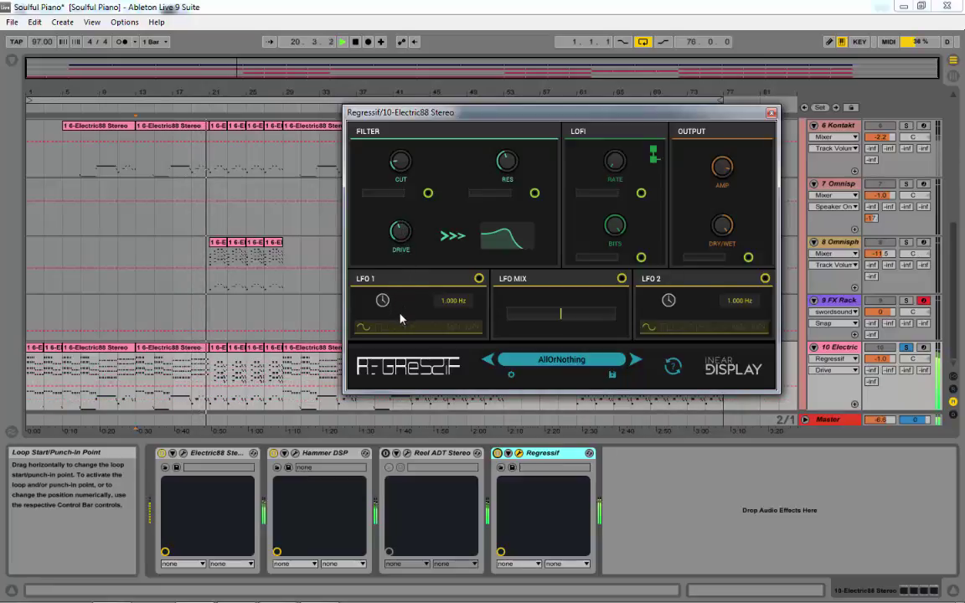
Try Regressif's high-pass, band-pass and notch filters, then return to low-pass and replay.
left_click(505, 247)
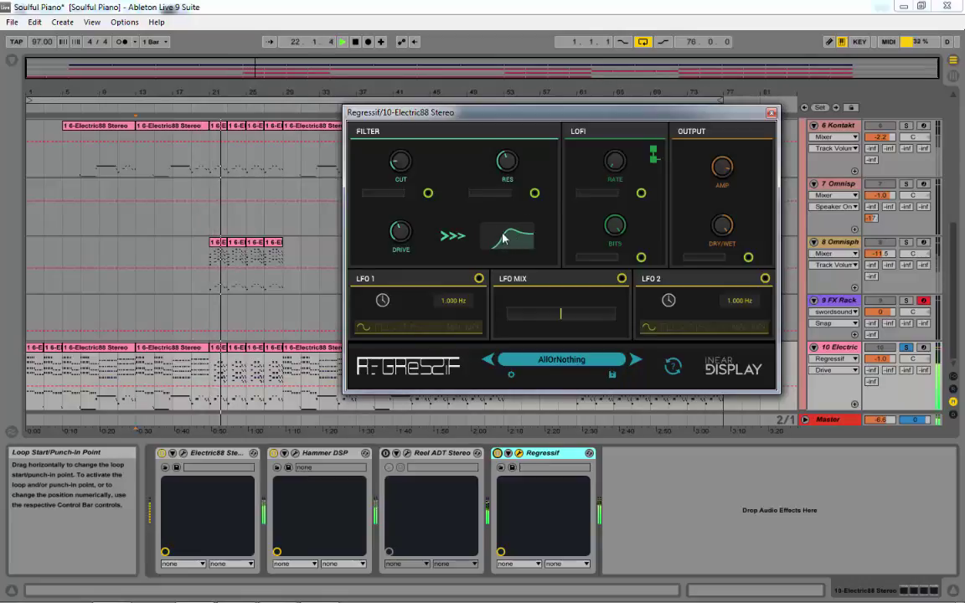
left_click(403, 165)
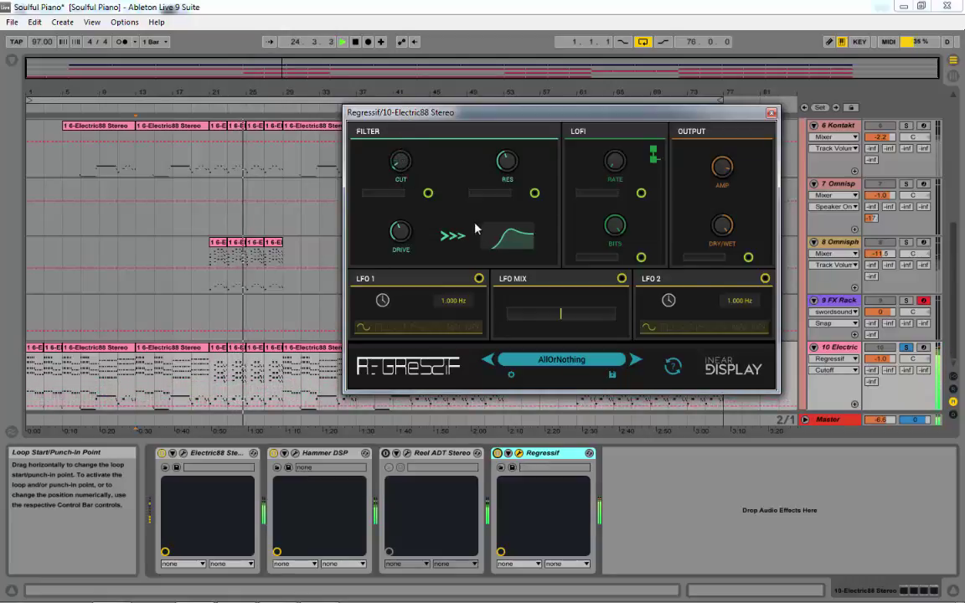
left_click(502, 238)
left_click(507, 237)
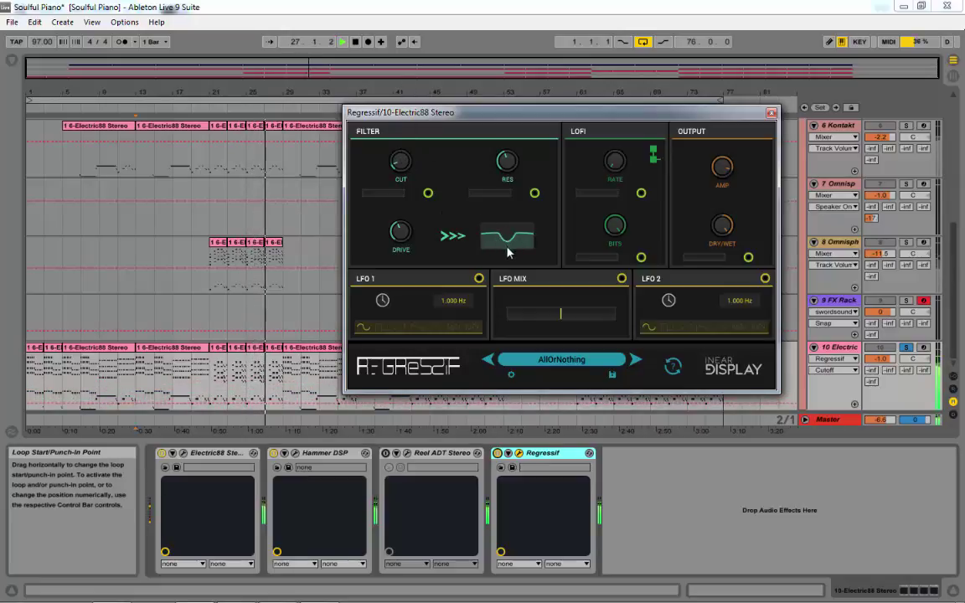
key("space")
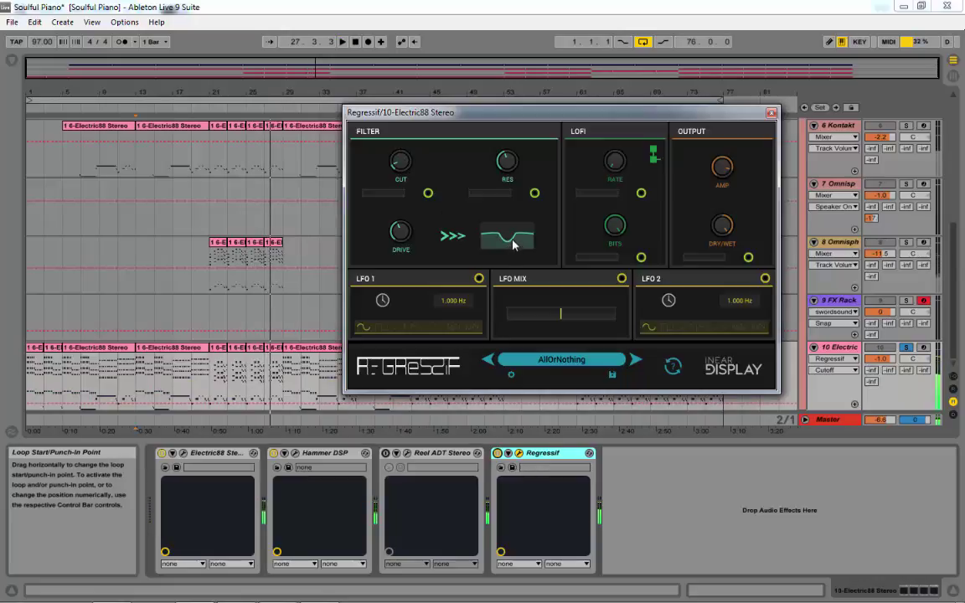
left_click(508, 168)
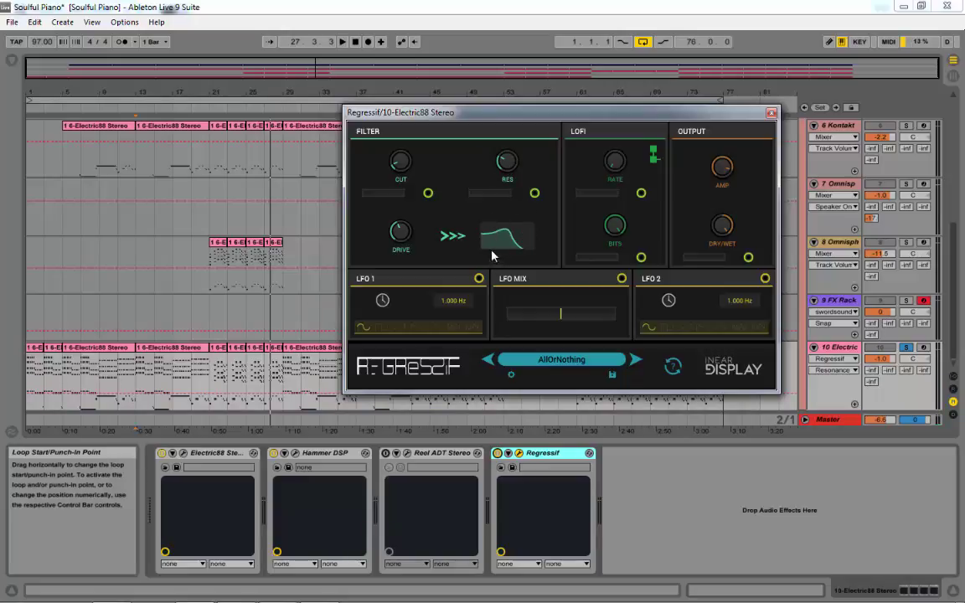
key("space")
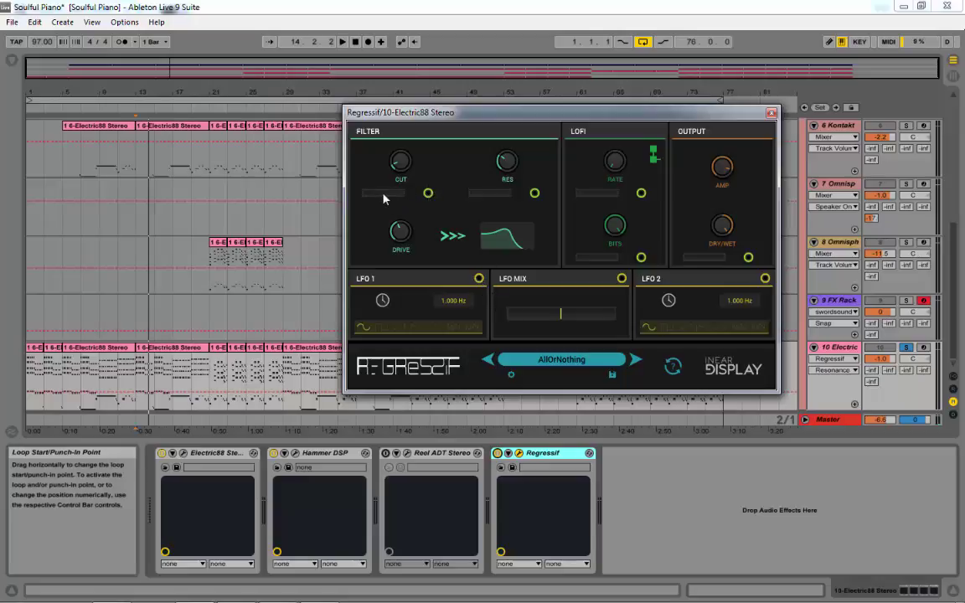
Raise the CUT modulation slider for a strong LFO 1 depth on the filter cutoff.
left_click_drag(381, 199, 407, 199)
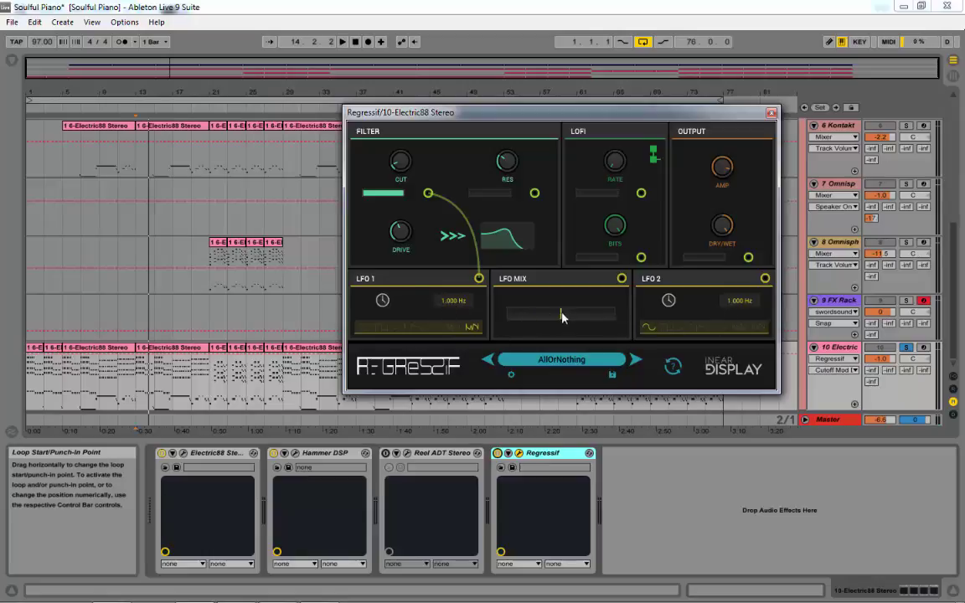
Centre the LFO MIX slider and play from bar 13 to hear the modulated cutoff.
left_click_drag(553, 315, 559, 324)
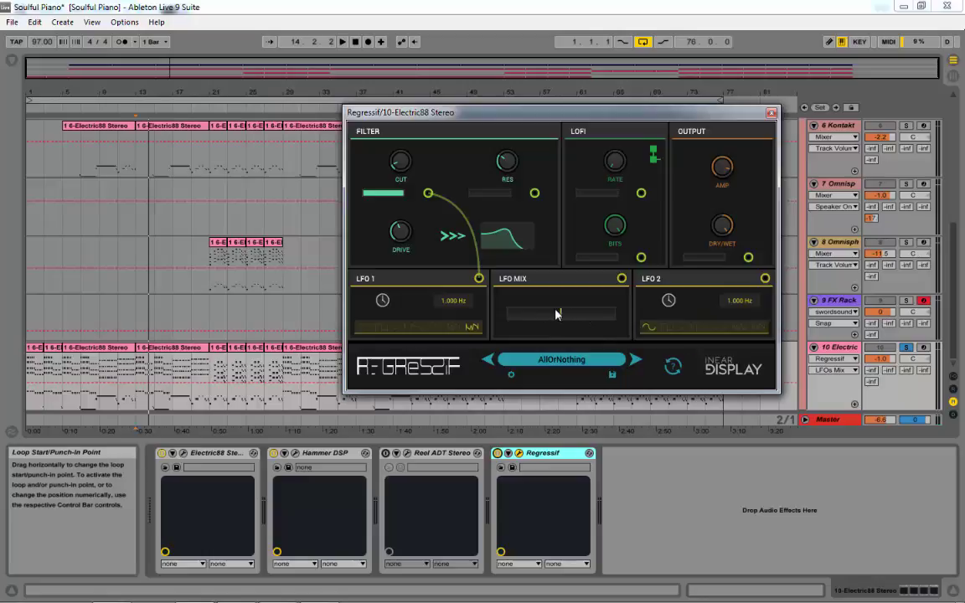
left_click_drag(555, 313, 550, 317)
key("space")
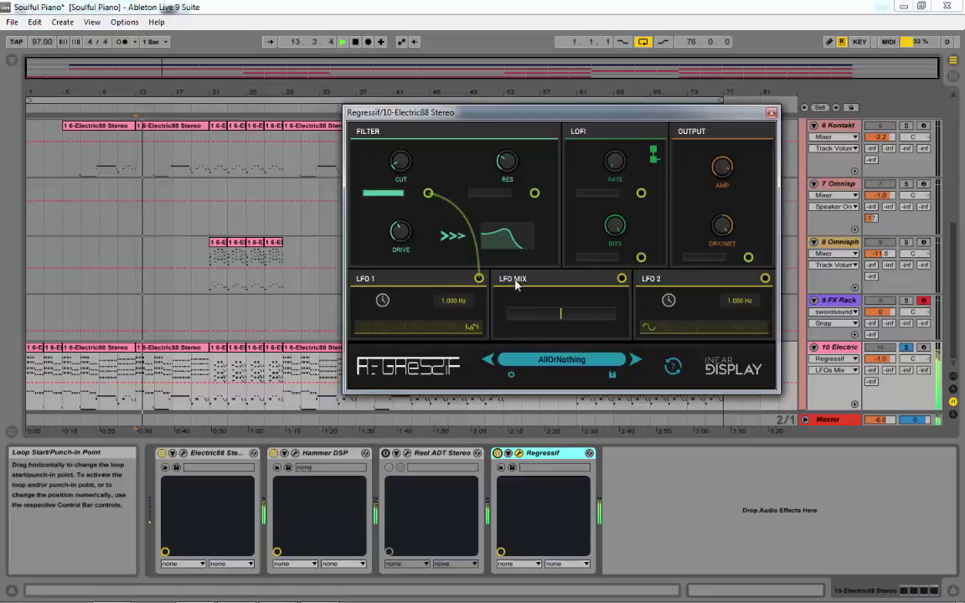
Reduce Regressif's cutoff modulation depth and slide the LFO mix toward LFO 1.
scroll(446, 291, "up", 3)
scroll(445, 290, "up", 5)
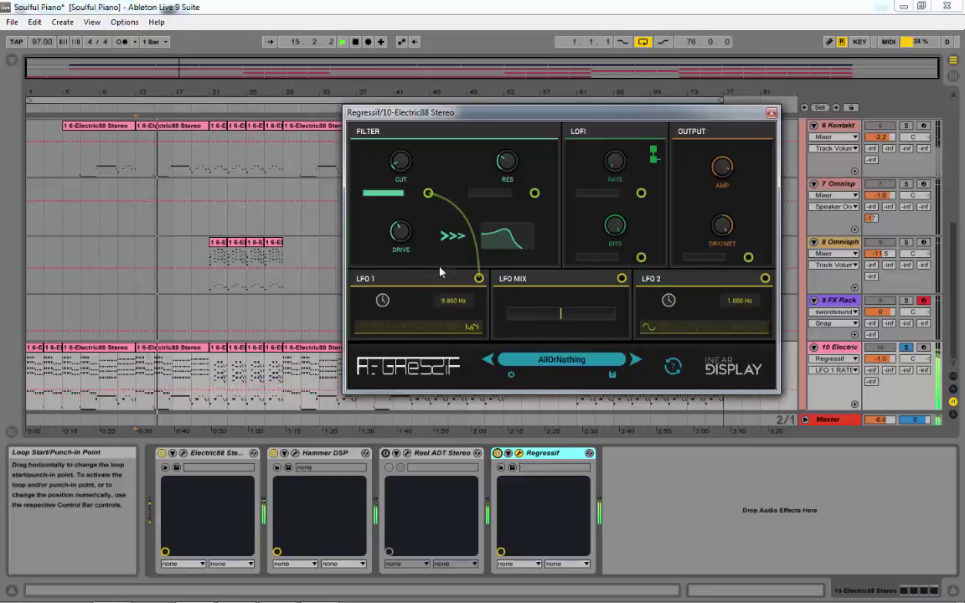
scroll(441, 271, "down", 1)
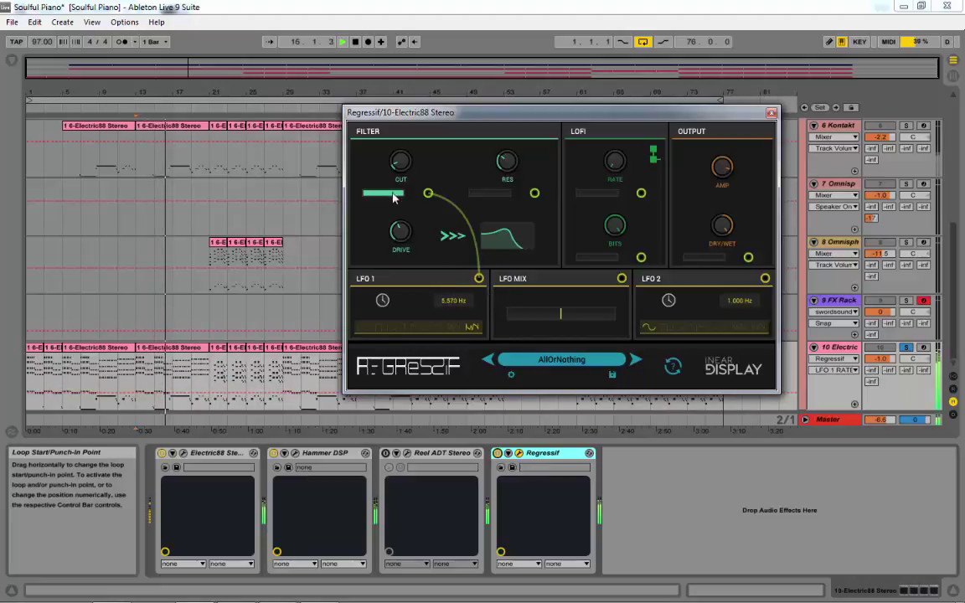
left_click_drag(393, 197, 396, 211)
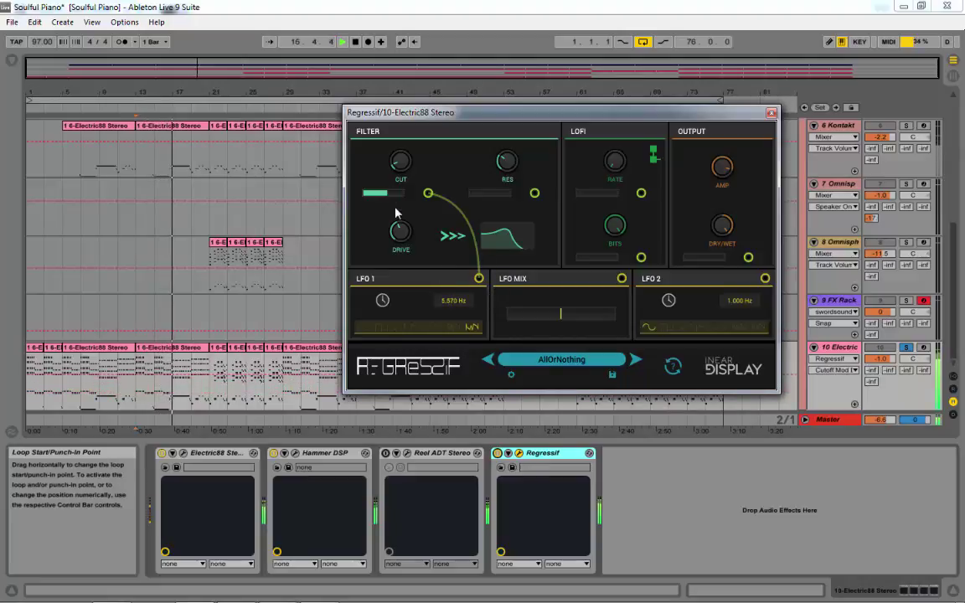
left_click_drag(561, 316, 371, 338)
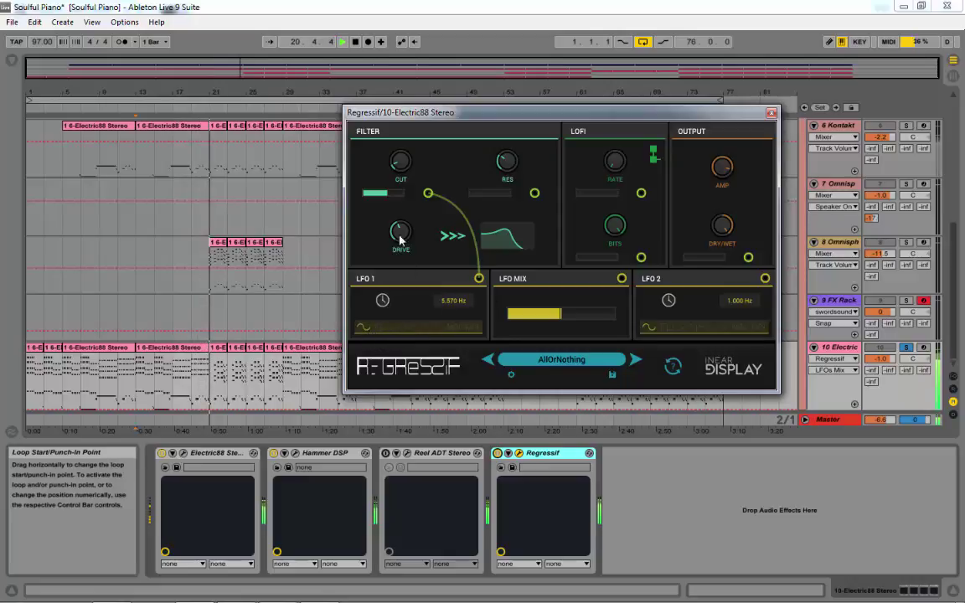
Trim the cutoff modulation to a small amount, speed LFO 1 to 6.960 Hz, and stop playback.
left_click_drag(394, 198, 371, 197)
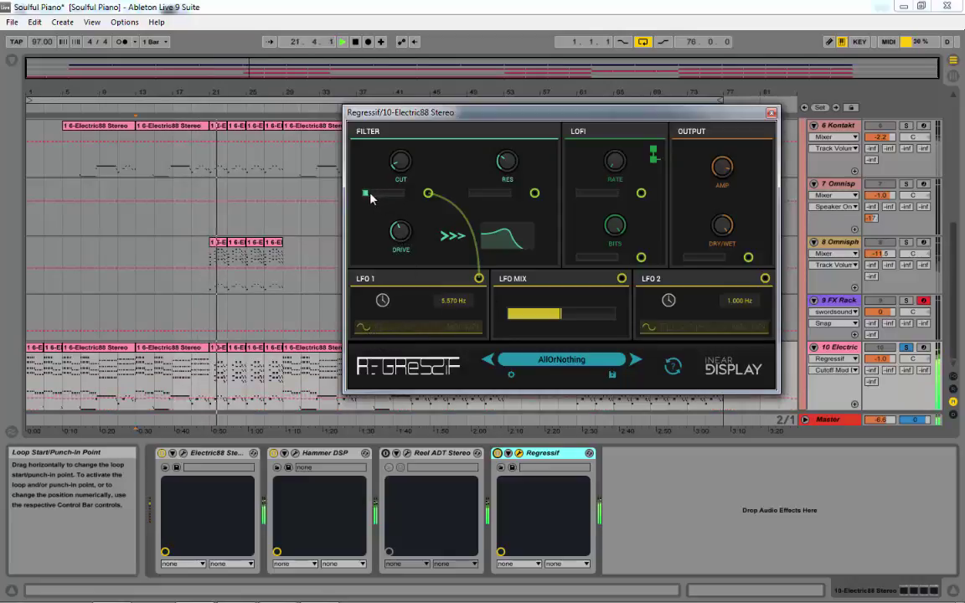
mouse_move(371, 198)
left_mouse_down()
mouse_move(402, 198)
mouse_move(354, 198)
mouse_move(399, 198)
mouse_move(371, 200)
left_mouse_up()
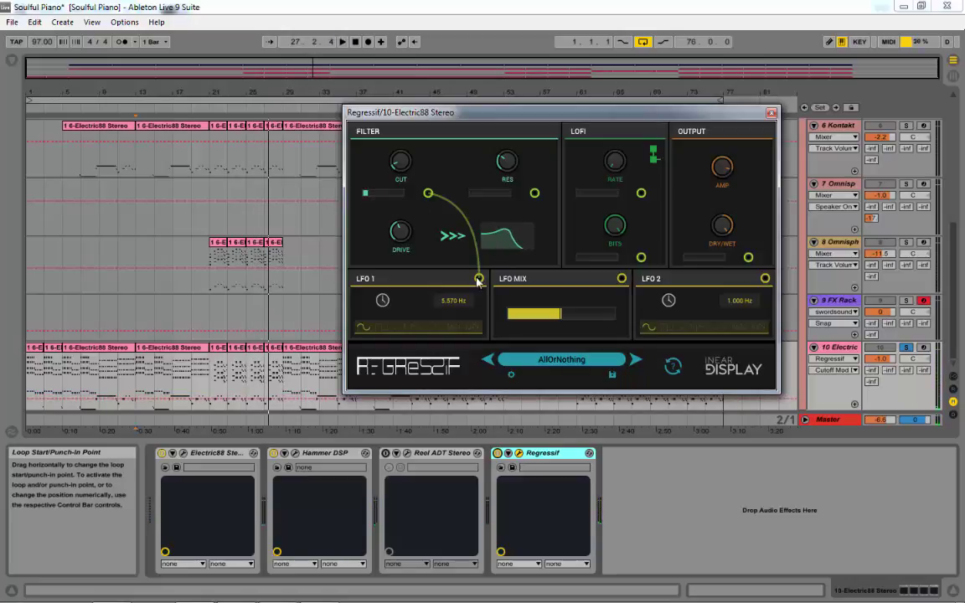
left_click_drag(451, 307, 455, 315)
key("space")
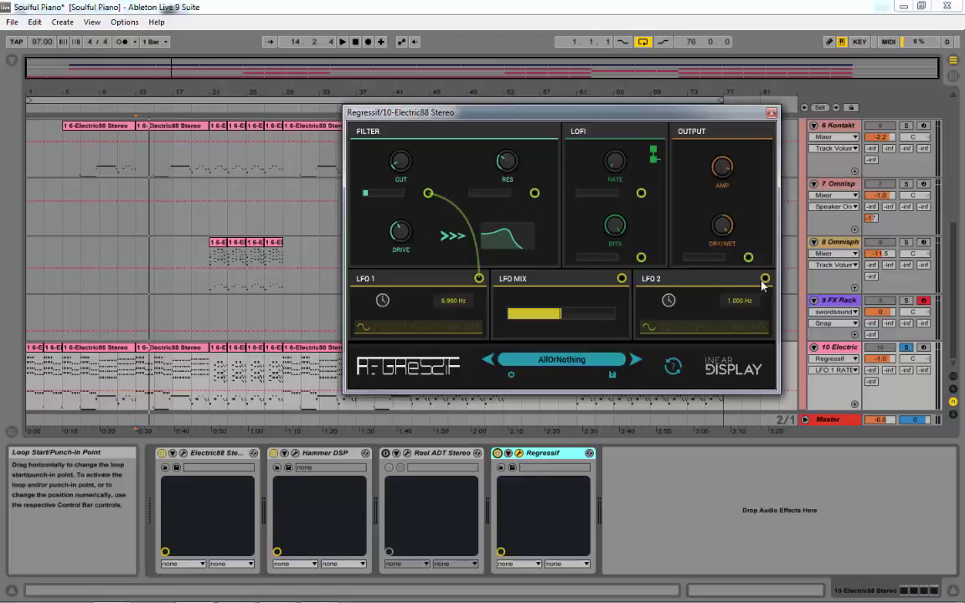
Patch LFO 2 to resonance with a moderate depth and audition the sweep.
left_click(537, 196)
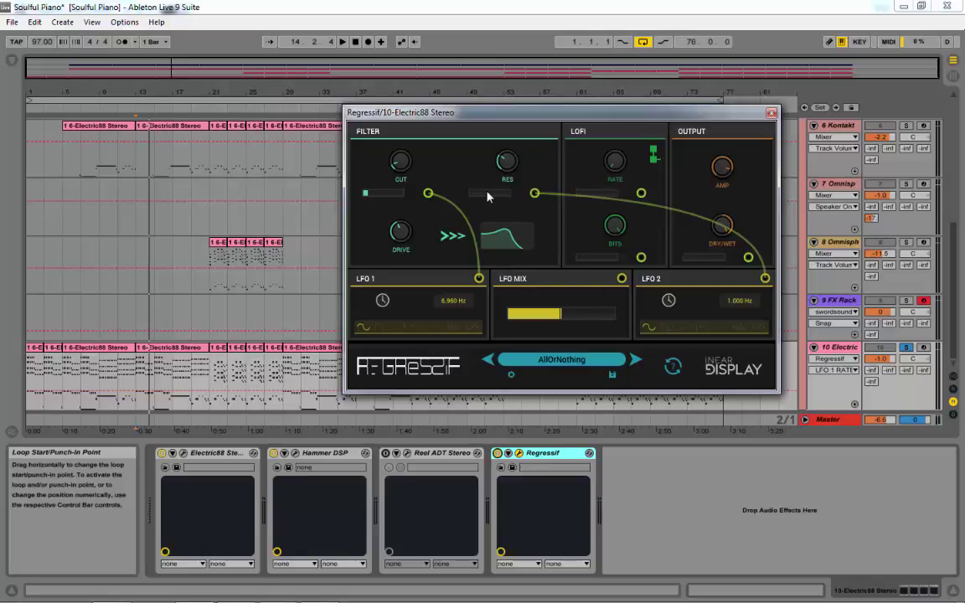
left_click_drag(491, 196, 492, 196)
key("space")
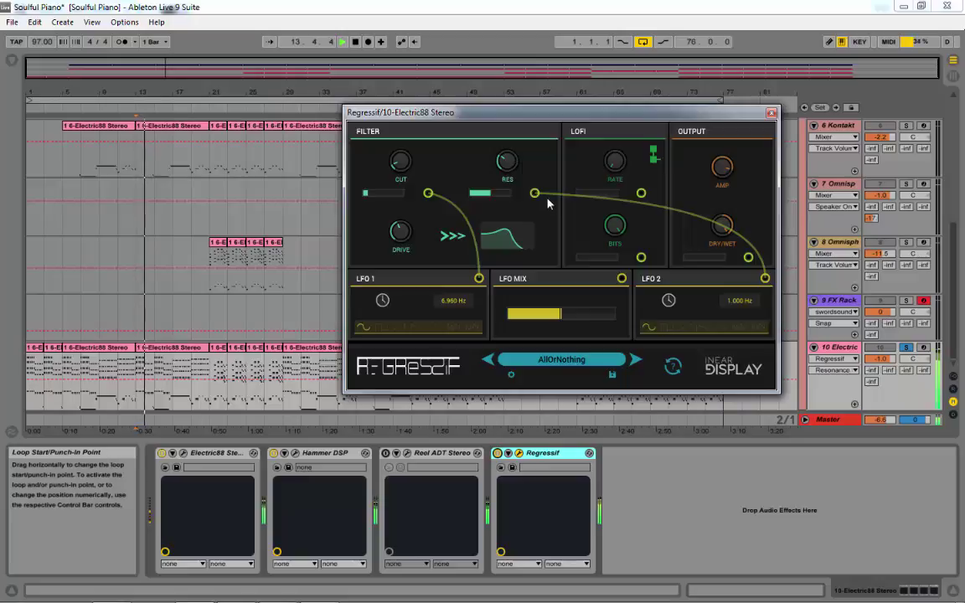
key("space")
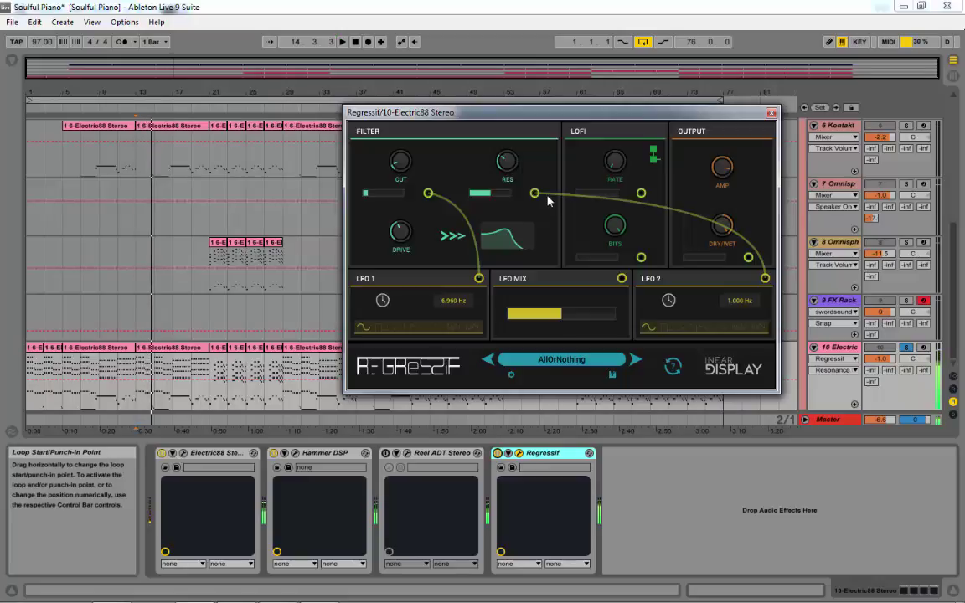
Reset the LFO mix to centre, then nudge it slightly toward LFO 2 during playback.
double_click(560, 319)
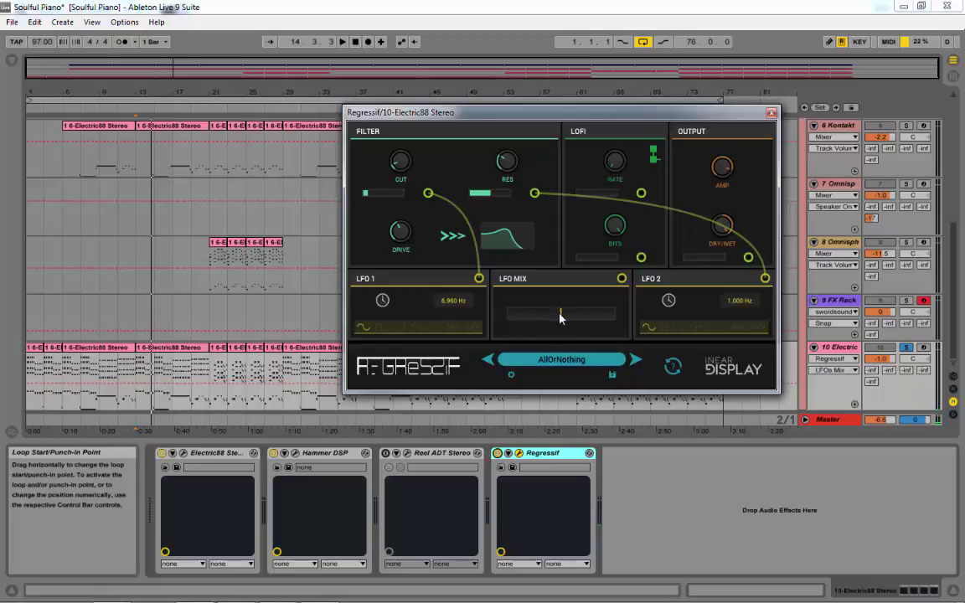
key("space")
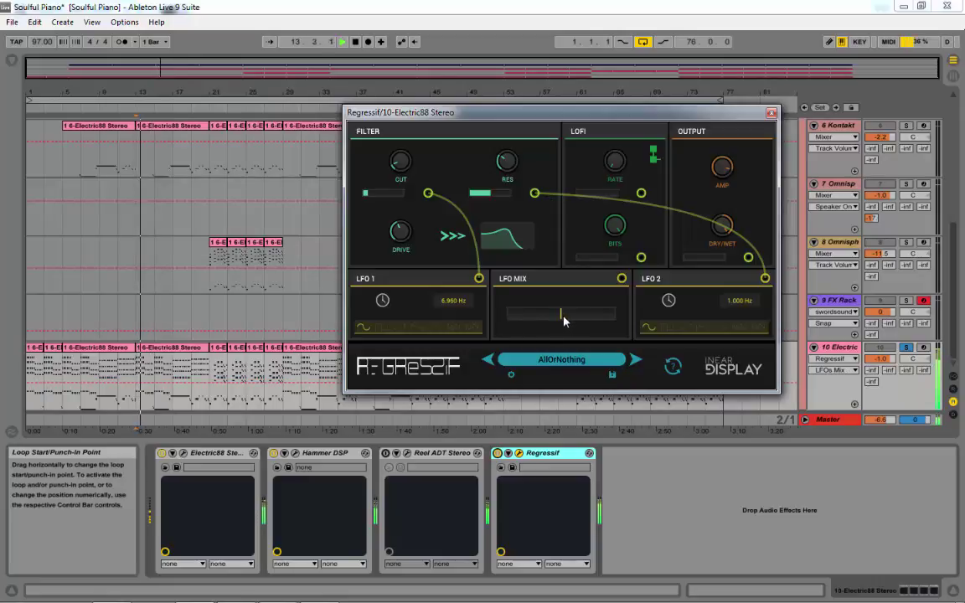
mouse_move(563, 321)
left_mouse_down()
mouse_move(627, 318)
mouse_move(502, 317)
mouse_move(555, 316)
left_mouse_up()
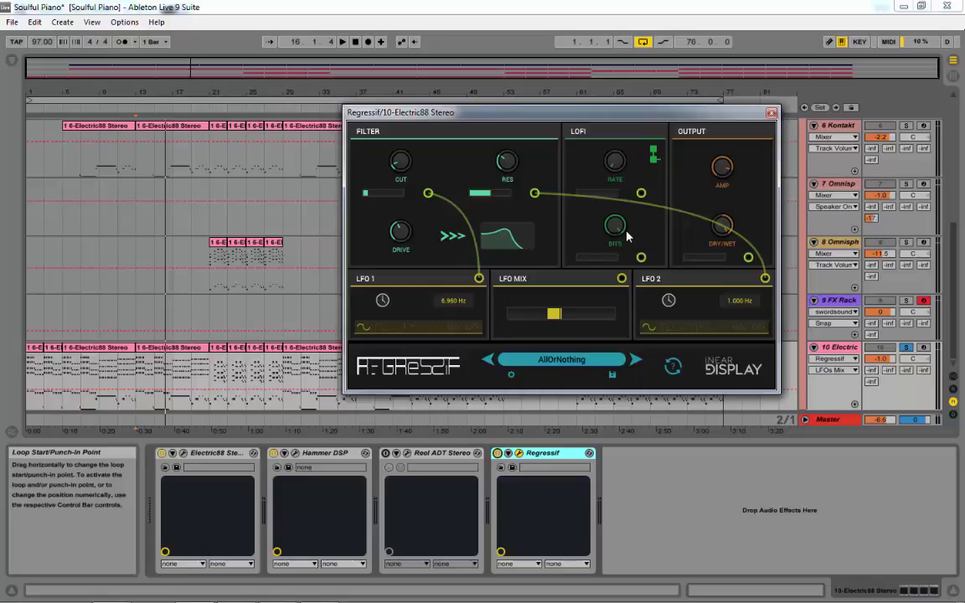
Audition the electric piano while selecting Regressif's Lofi sample rate and bit depth parameters.
key("space")
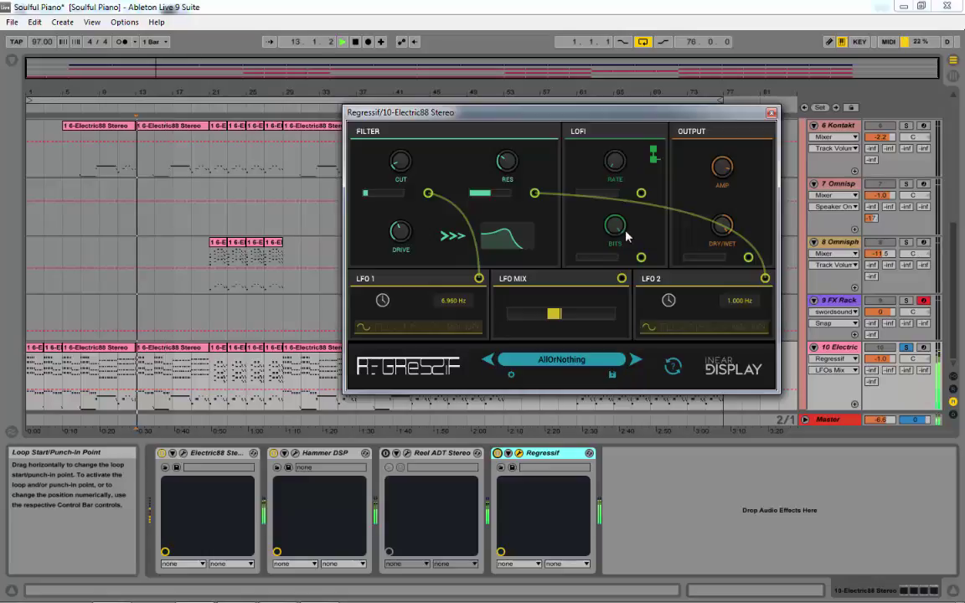
left_click(610, 157)
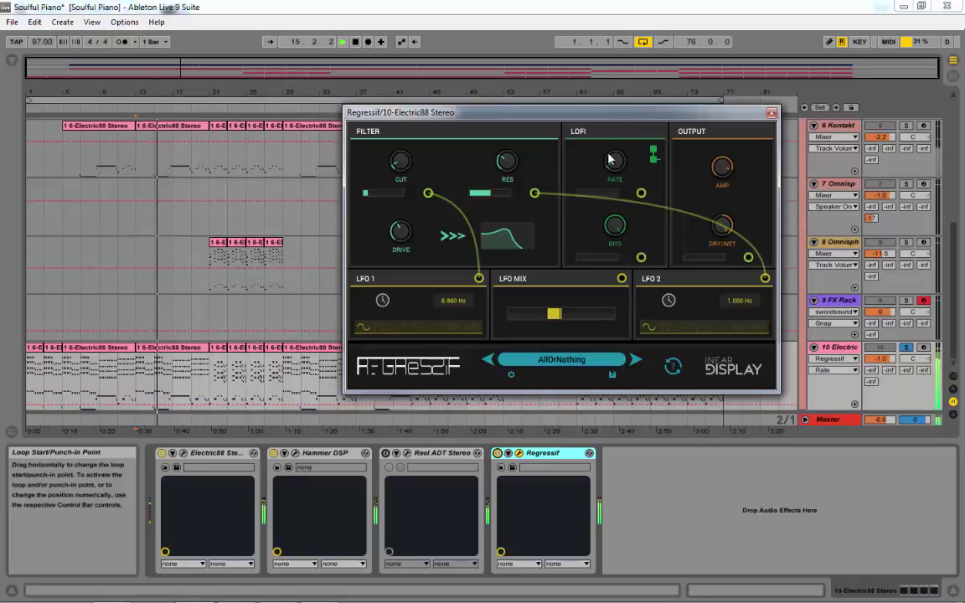
key("space")
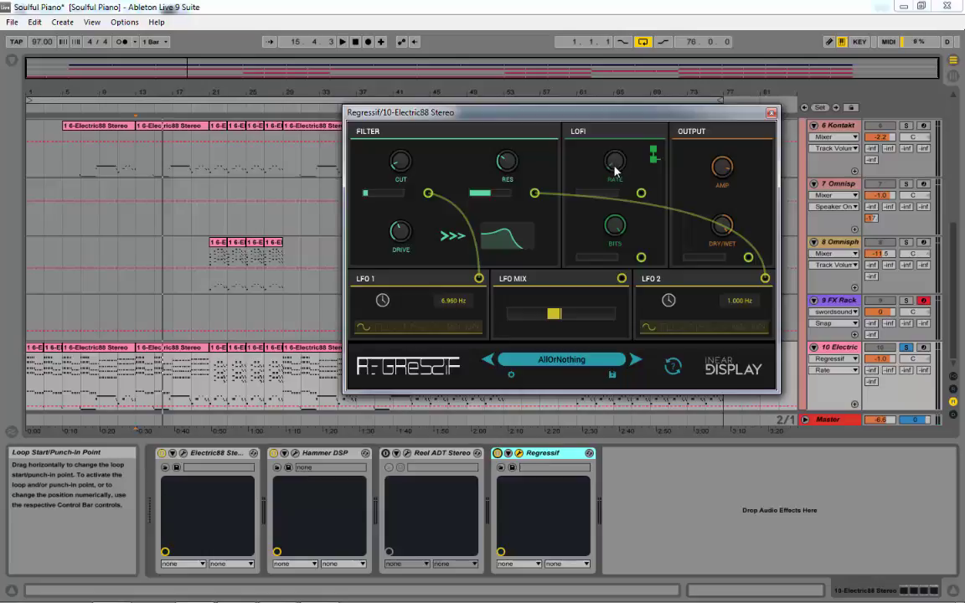
key("space")
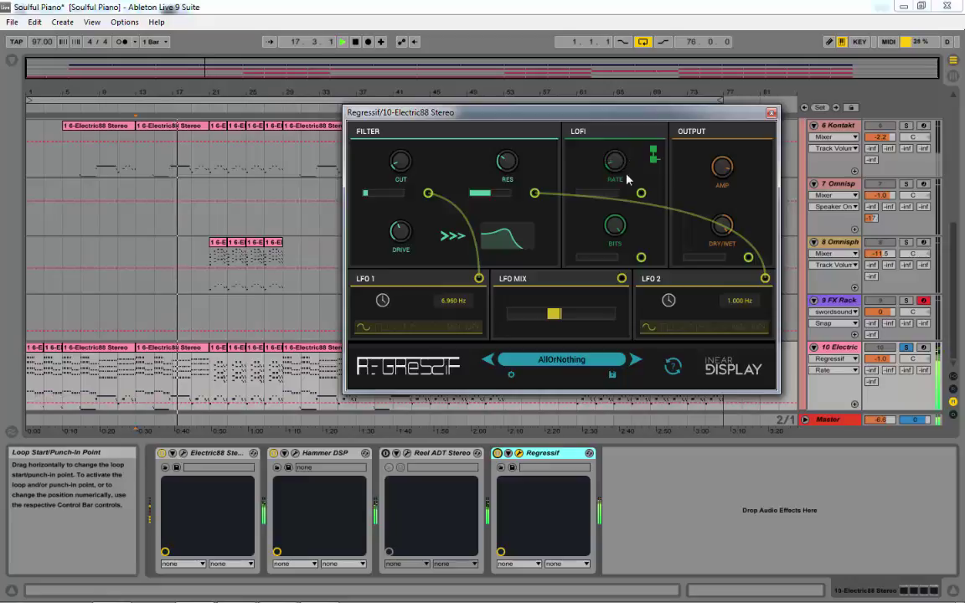
left_click(620, 231)
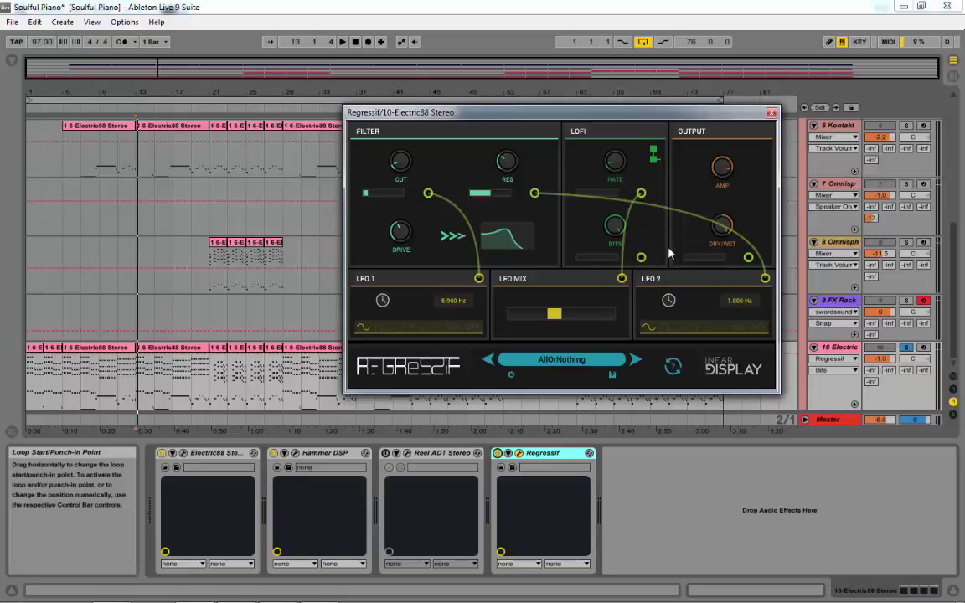
During playback, shift the LFO mix toward LFO 2 and try square and sawtooth waves.
key("space")
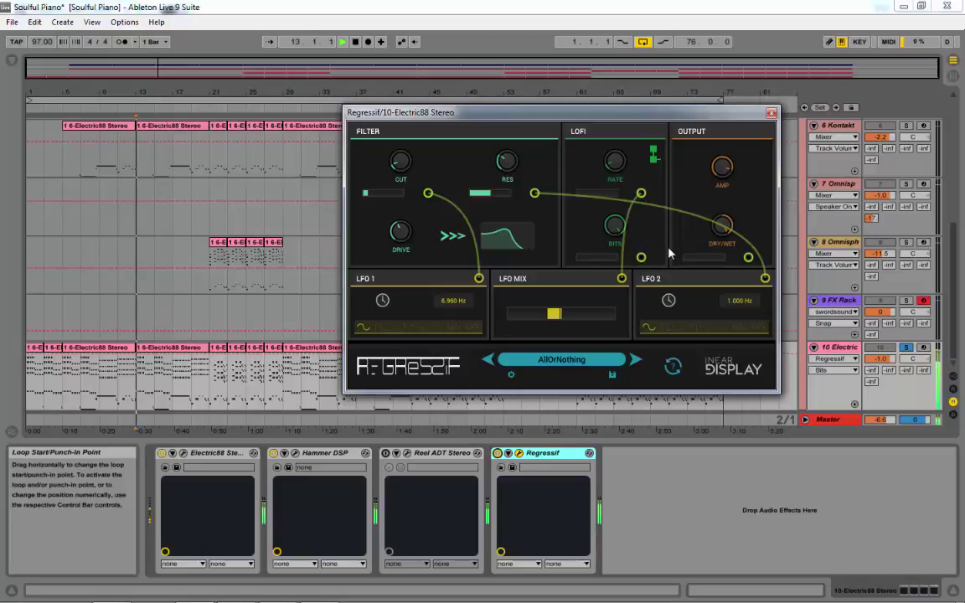
left_click(620, 160)
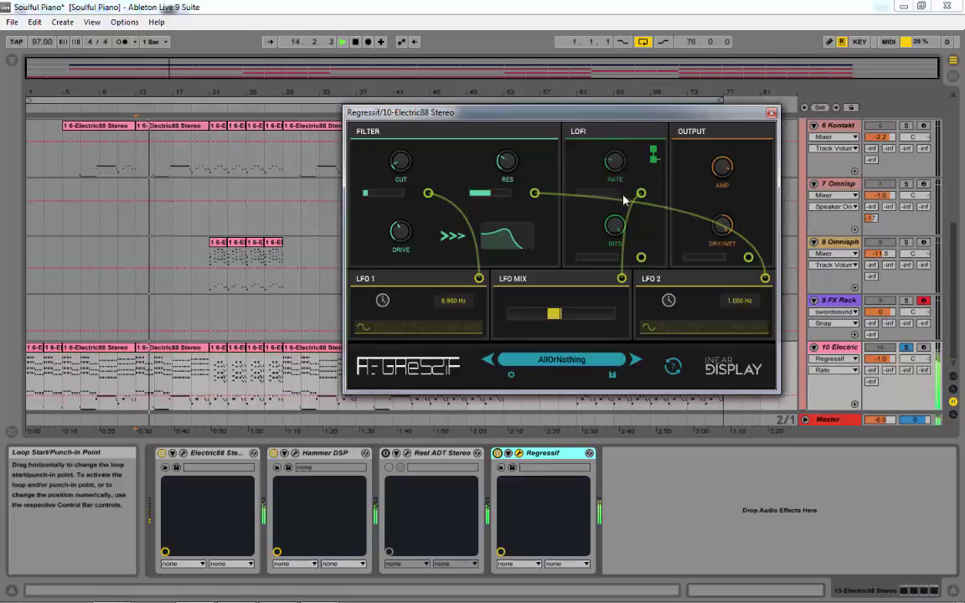
left_click_drag(553, 314, 624, 320)
left_click(667, 328)
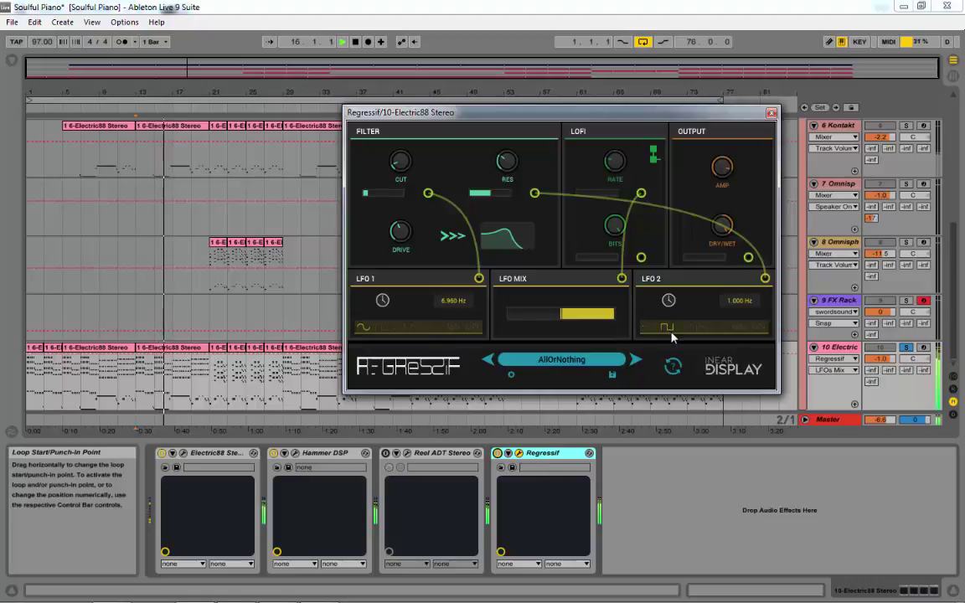
left_click(680, 328)
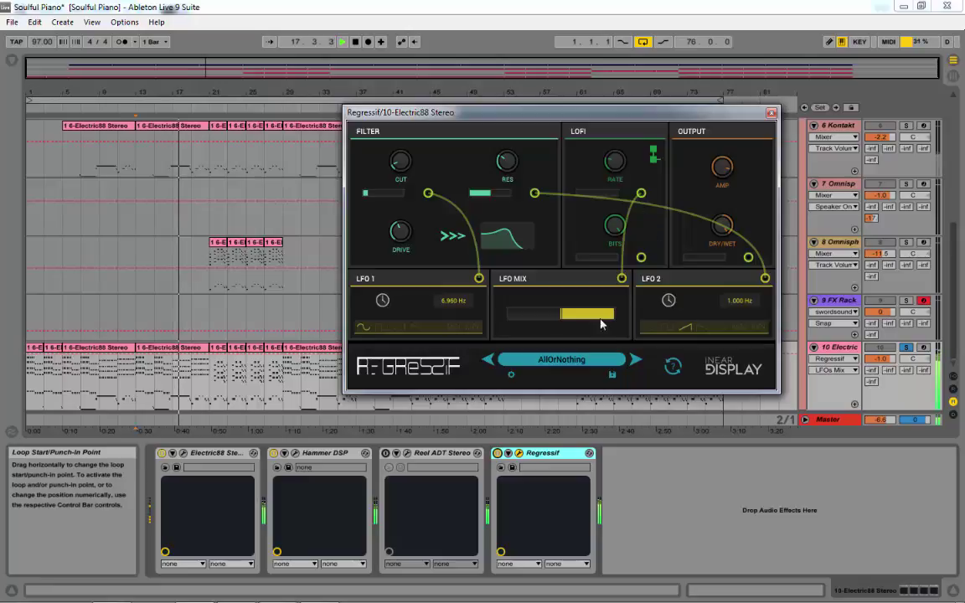
left_click_drag(596, 321, 632, 318)
Try triangle and square for LFO 2, raise sample-rate modulation depth, then return to sine and centre mix.
left_click(724, 331)
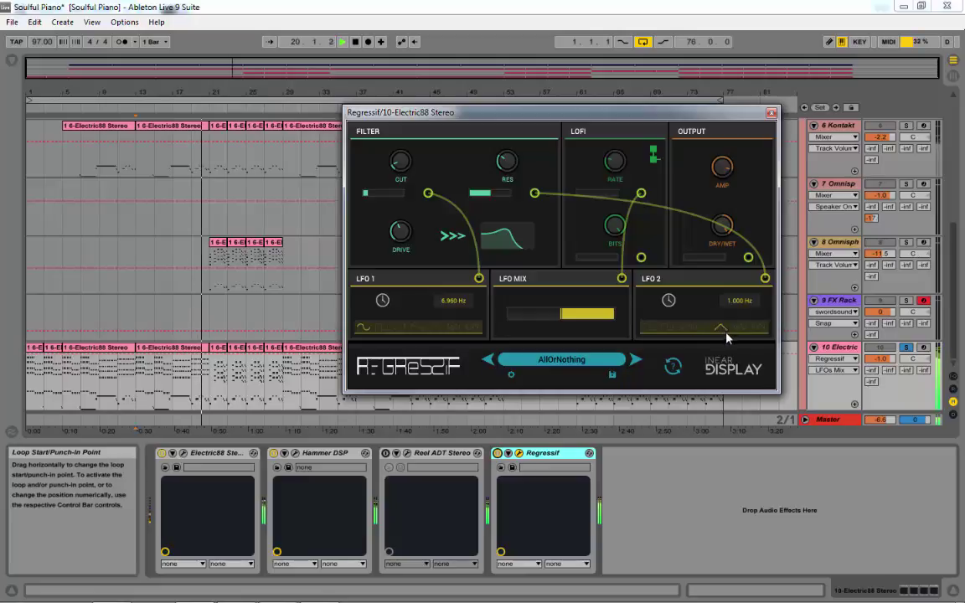
left_click(668, 329)
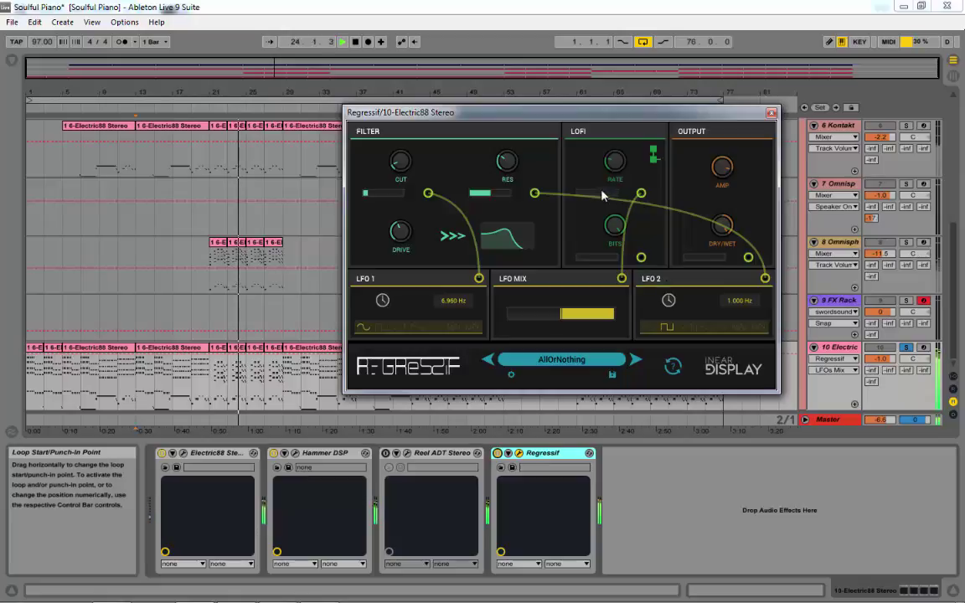
mouse_move(601, 195)
left_mouse_down()
mouse_move(615, 198)
mouse_move(604, 209)
left_mouse_up()
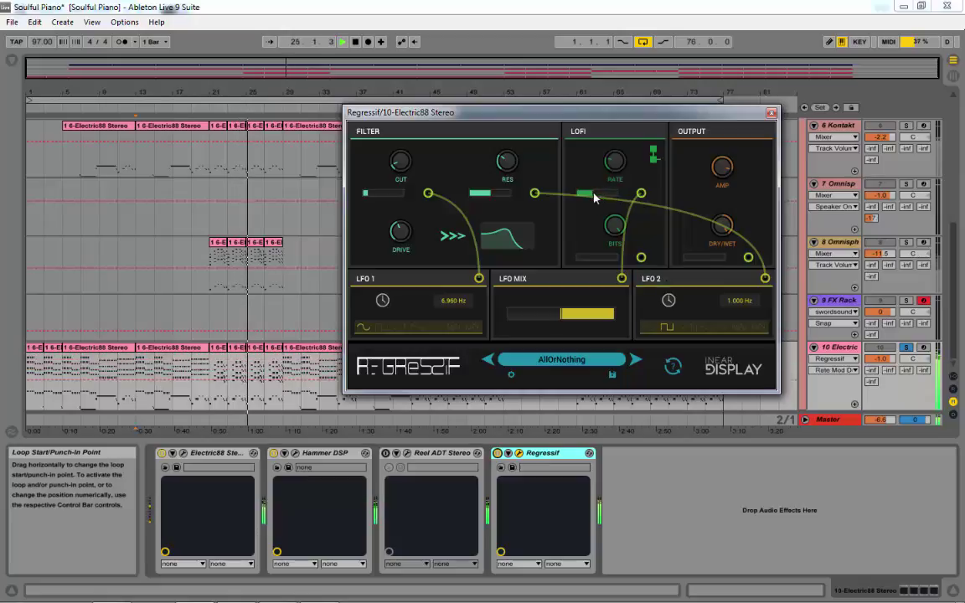
left_click(653, 328)
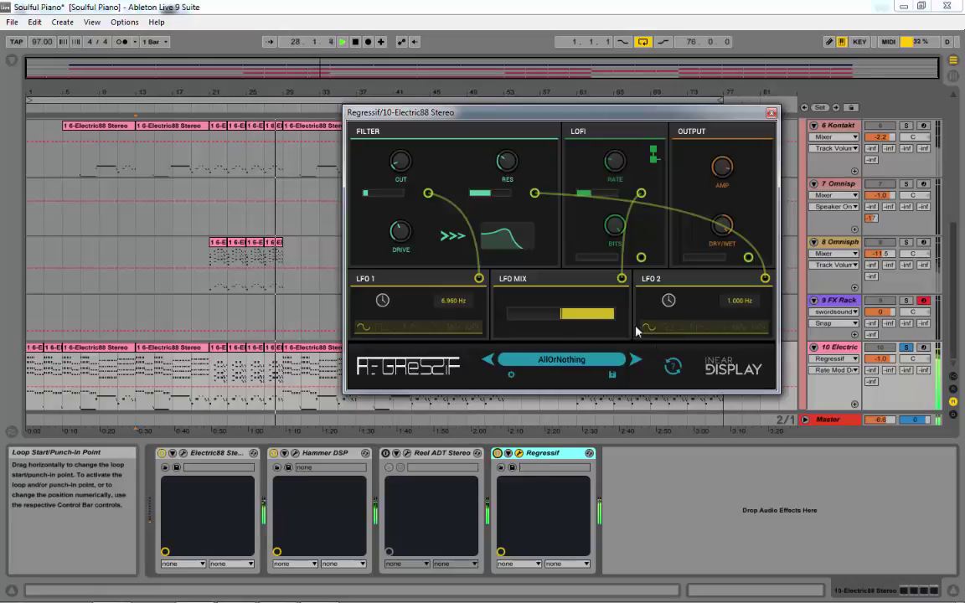
left_click_drag(611, 314, 563, 315)
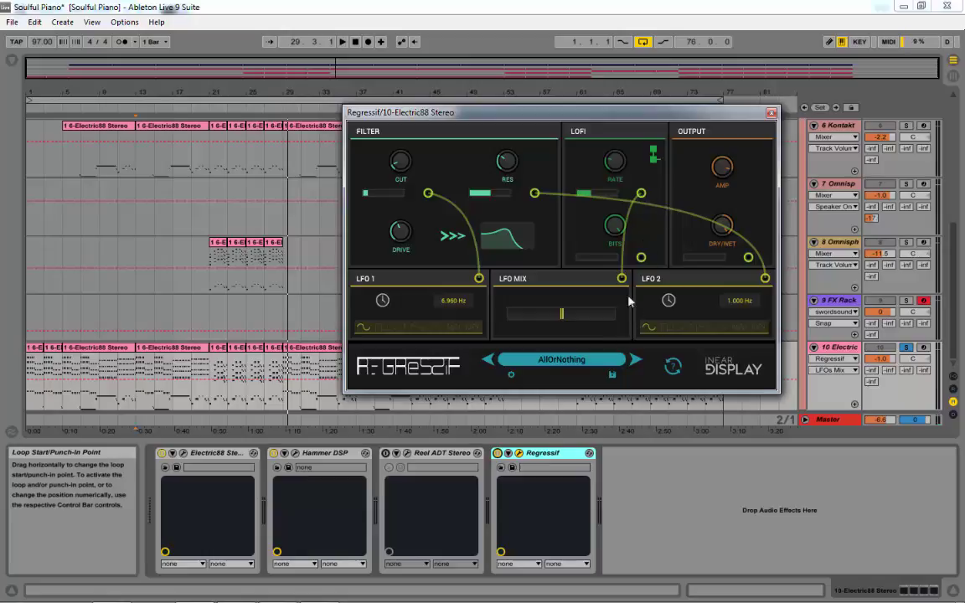
Patch the LFO mix to BITS with a large modulation amount and audition it.
left_click_drag(622, 278, 641, 257)
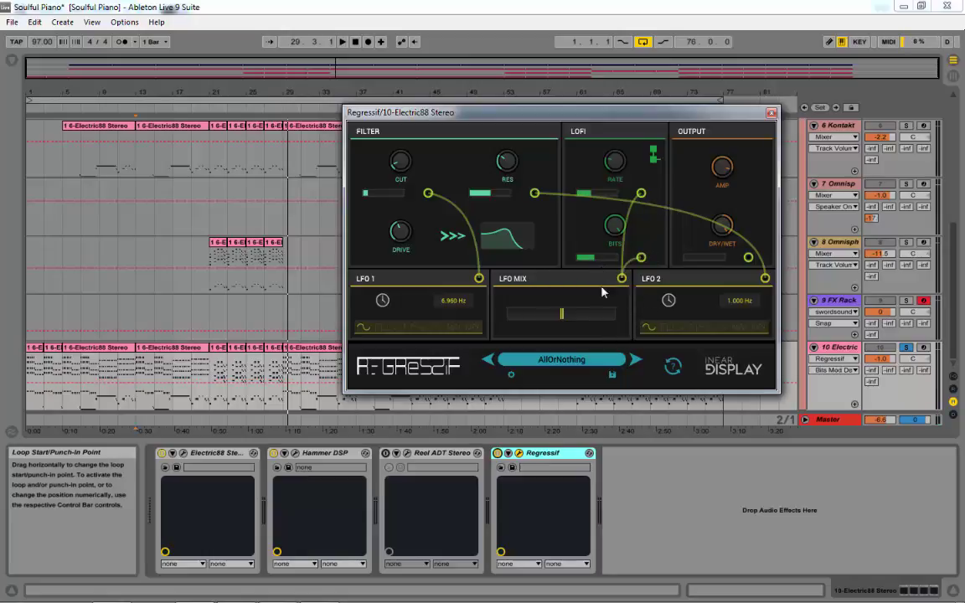
key("space")
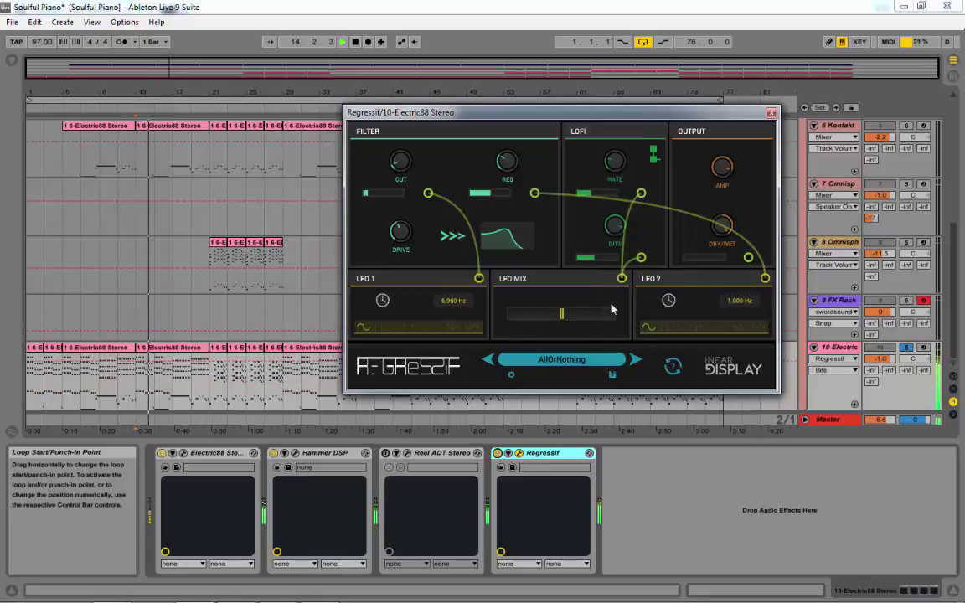
left_click_drag(640, 257, 652, 262)
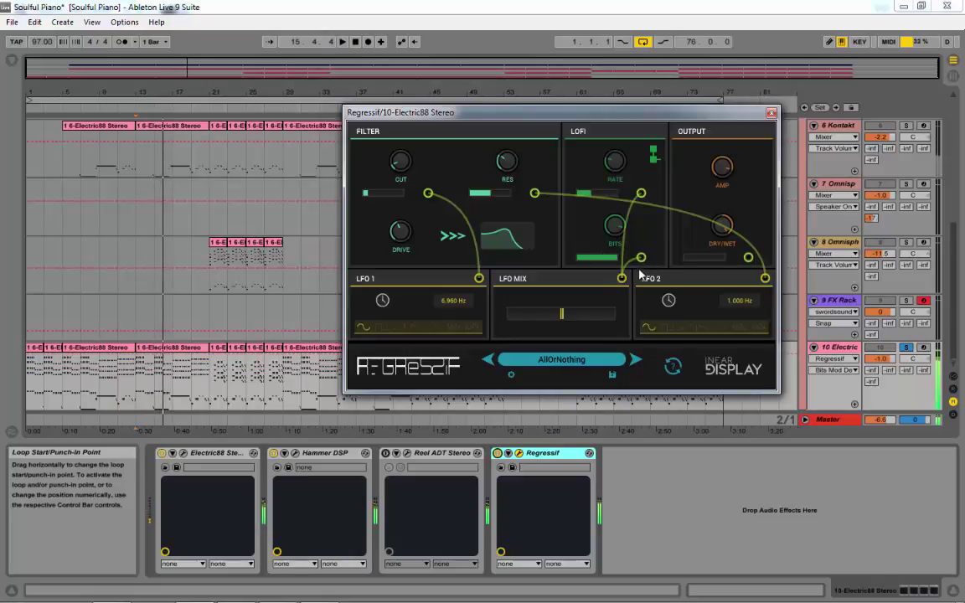
key("space")
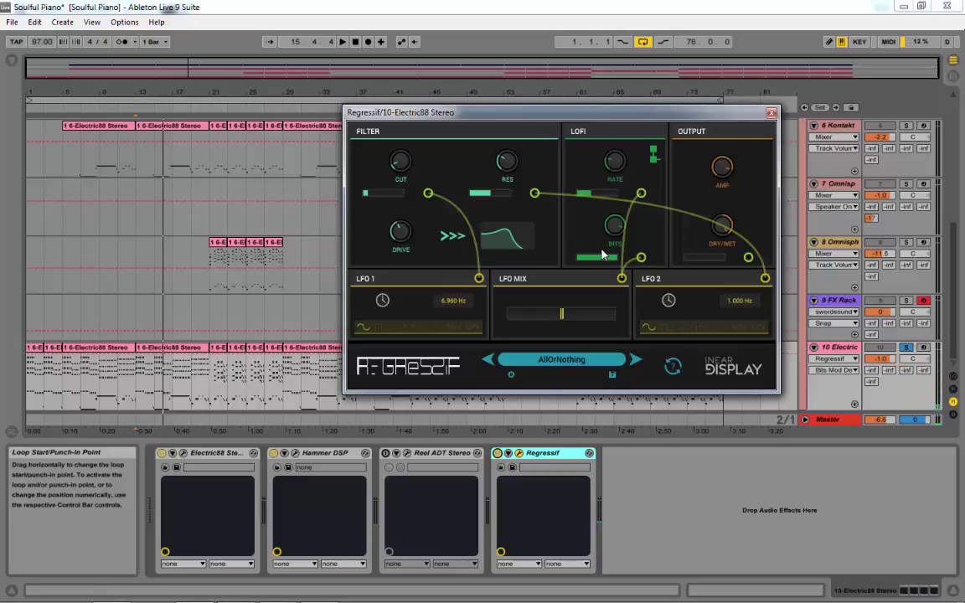
Select the dry/wet parameter and play the track once more to listen.
left_click(725, 231)
key("space")
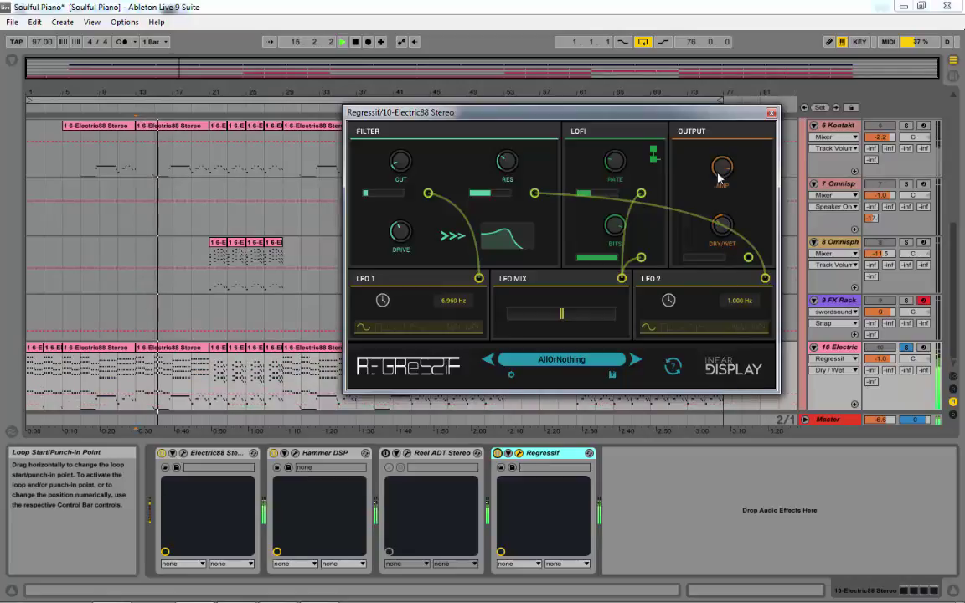
key("space")
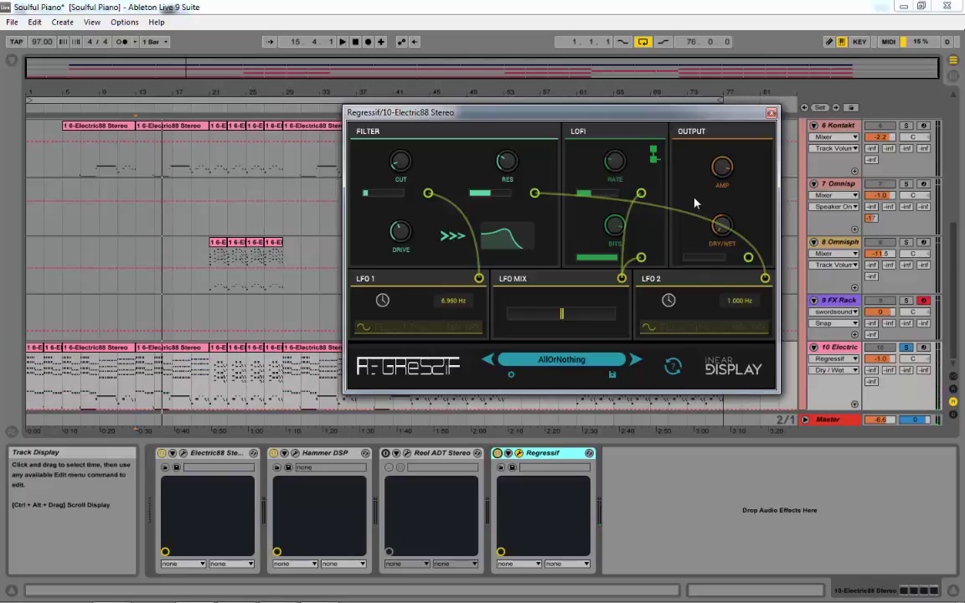
Drag the Regressif window a little up and to the left.
left_click_drag(647, 114, 626, 96)
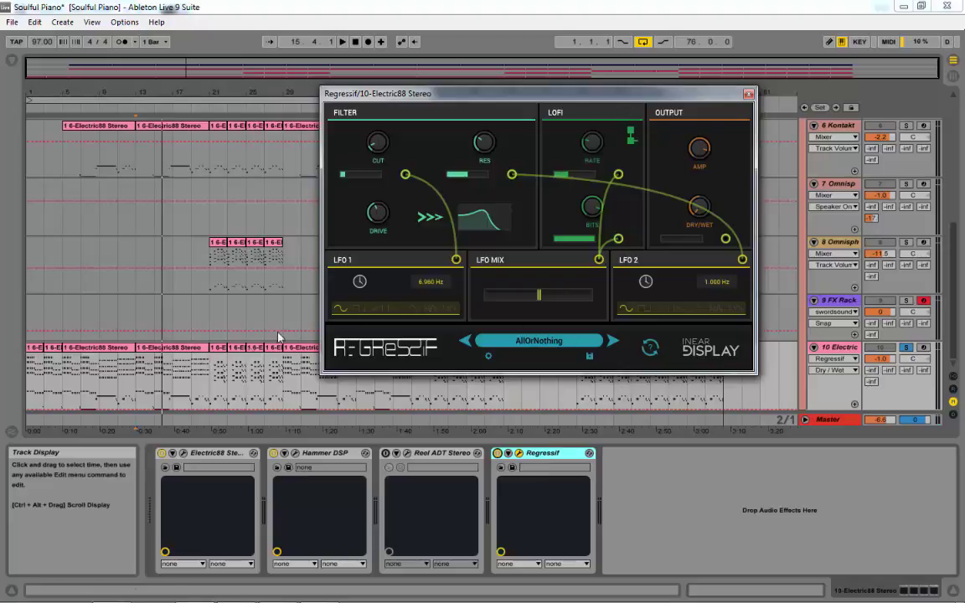